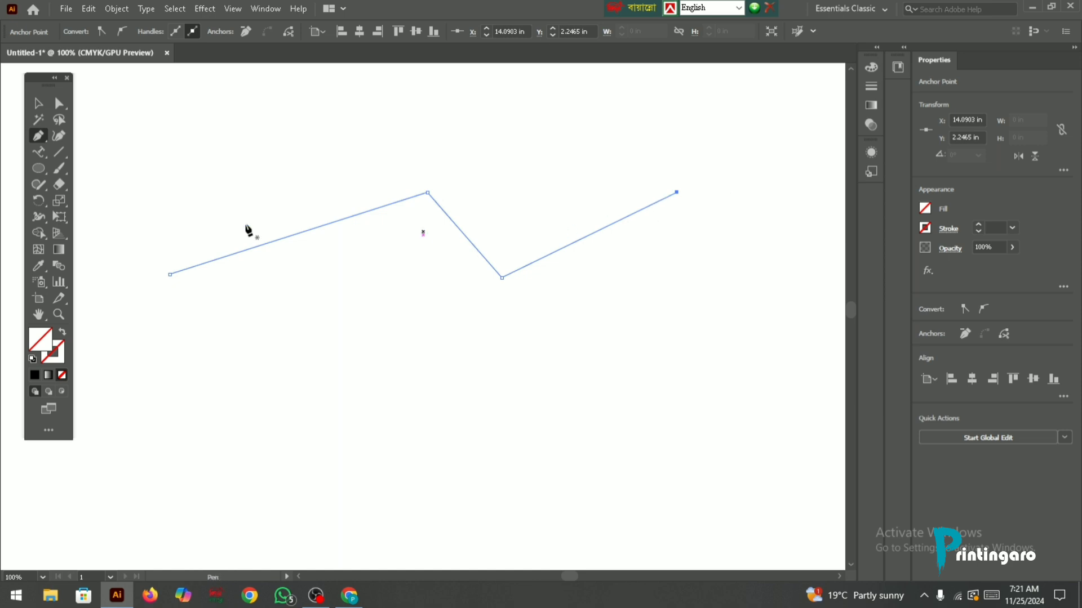
Place horizontal placeholder text along the open zigzag path with the Type on a Path tool, starting near its lower-left end
left_click(38, 155)
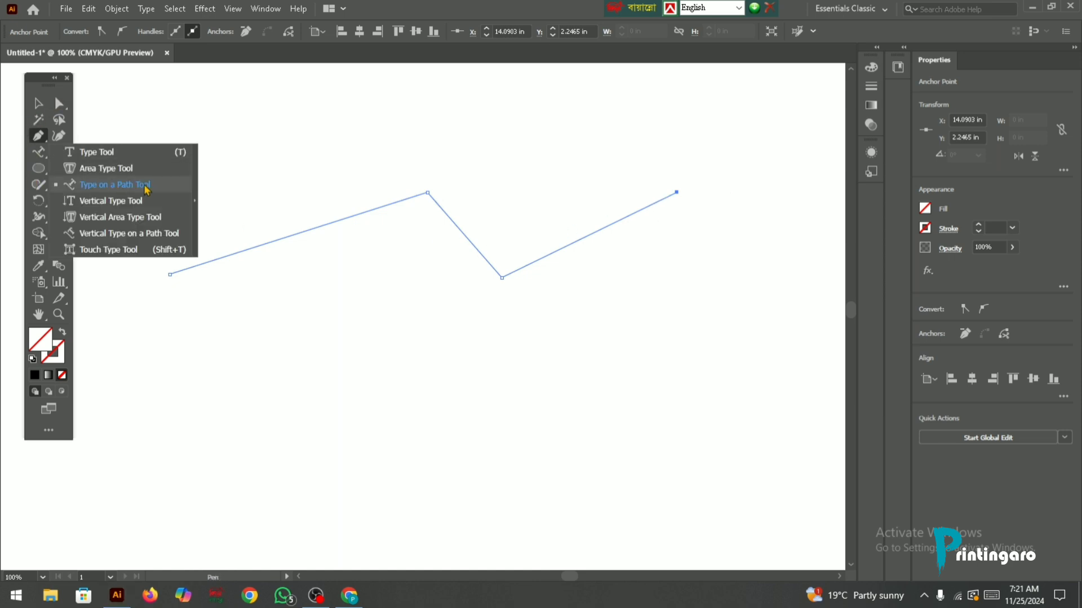
left_click(42, 155)
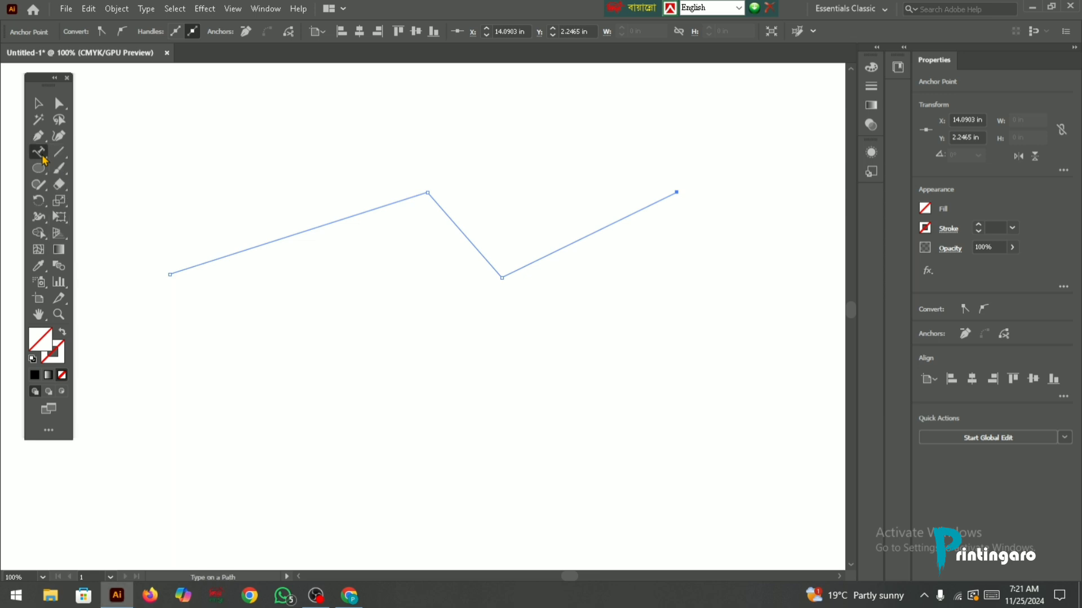
left_click(43, 154)
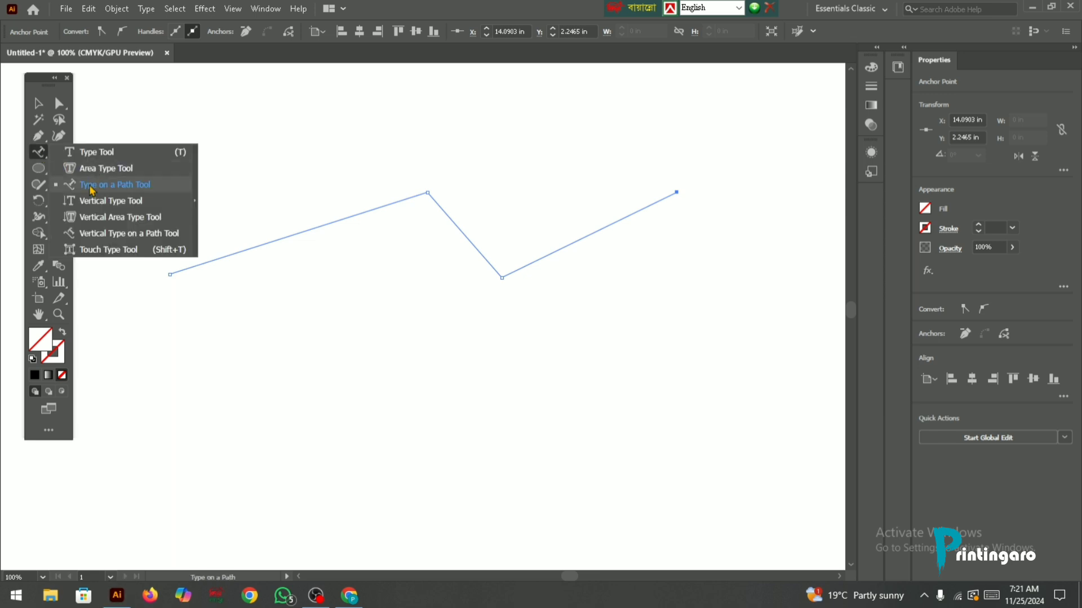
left_click(92, 187)
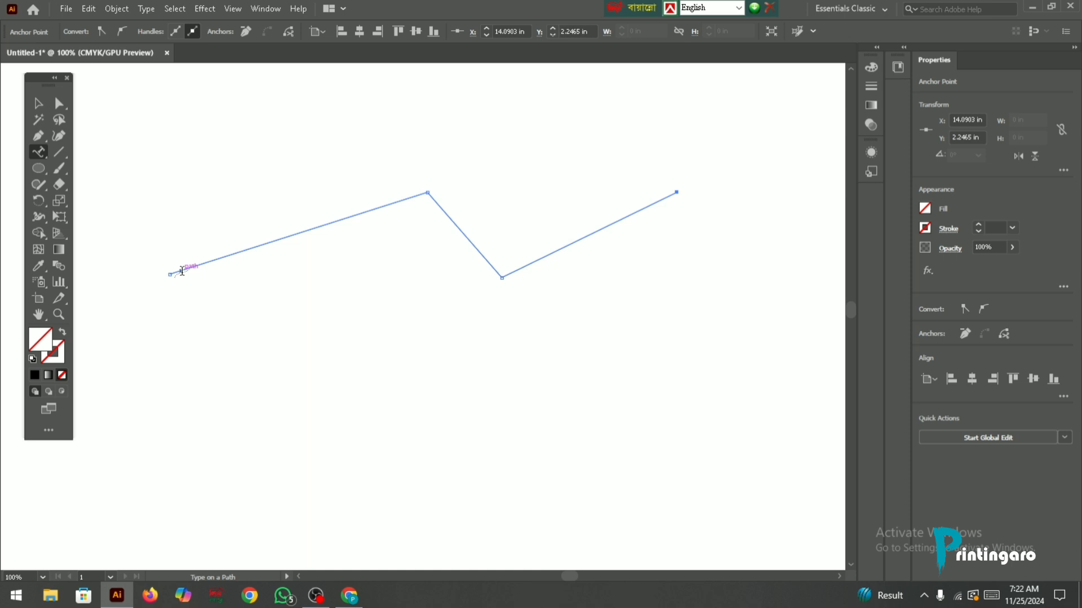
left_click(182, 270)
key("Escape")
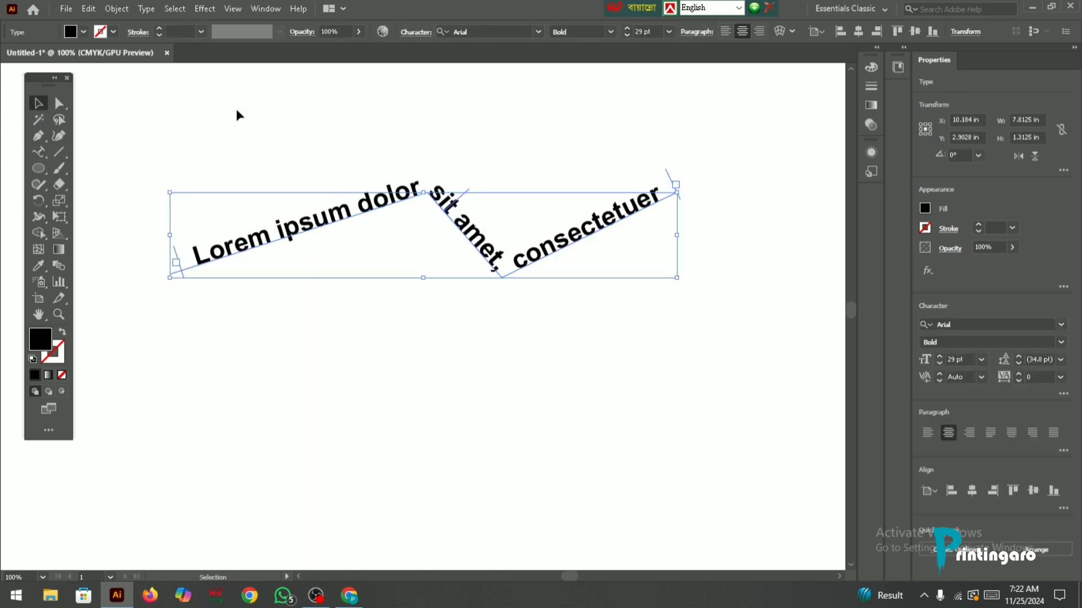
left_click(236, 109)
left_click(368, 208)
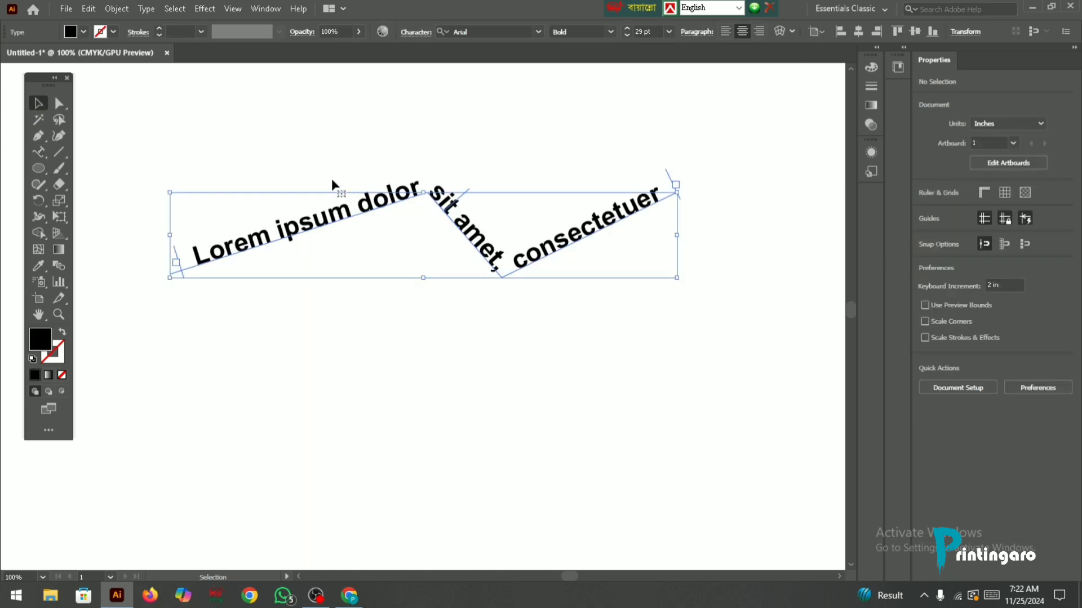
left_click(321, 145)
left_click(380, 271)
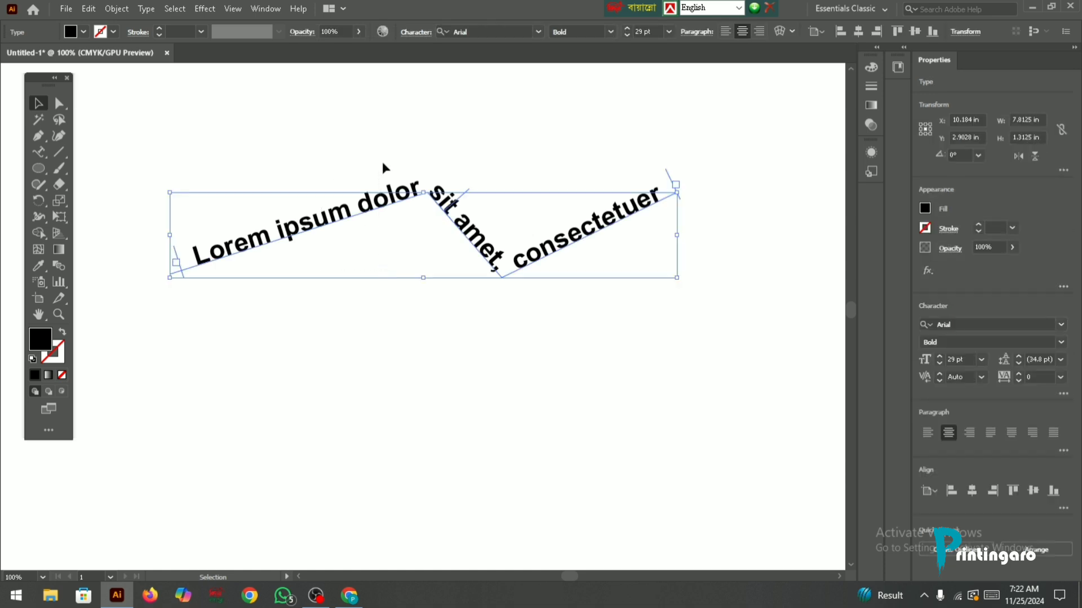
left_click(374, 326)
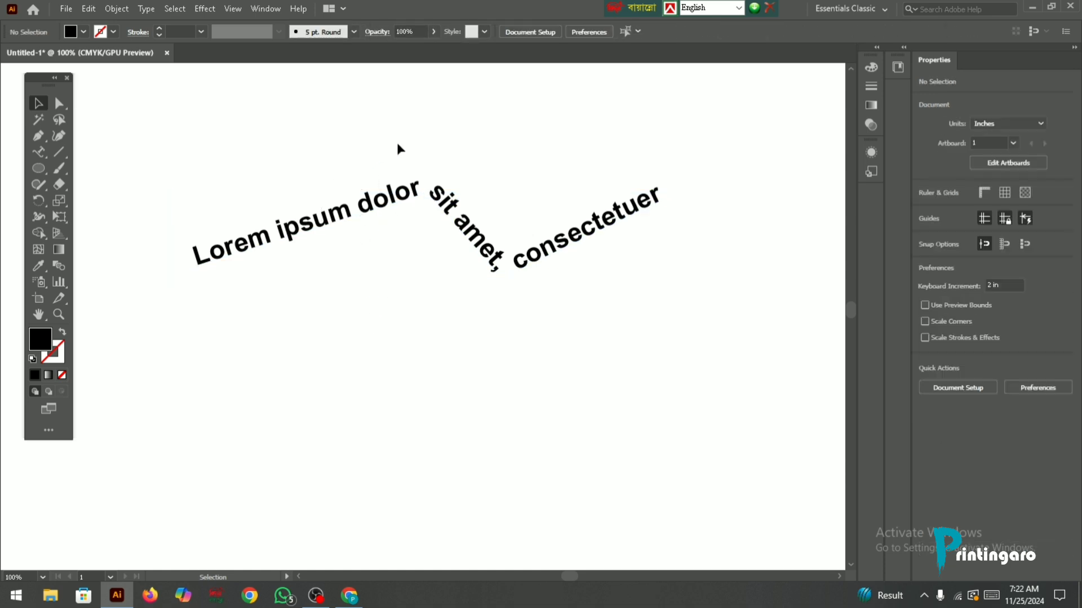
left_click_drag(397, 143, 432, 285)
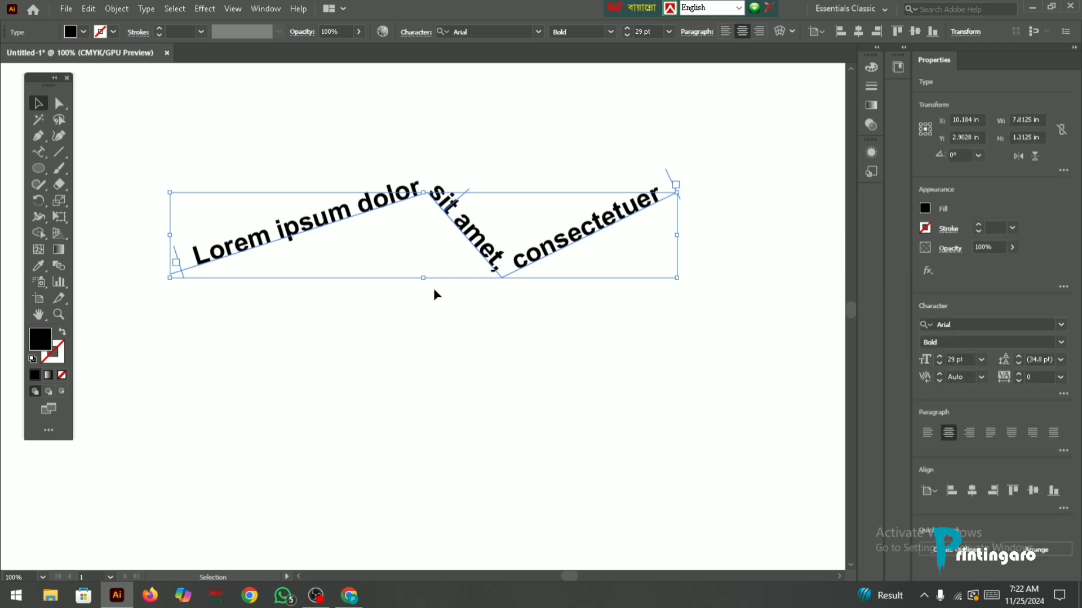
left_click(433, 290)
left_click_drag(41, 157, 107, 181)
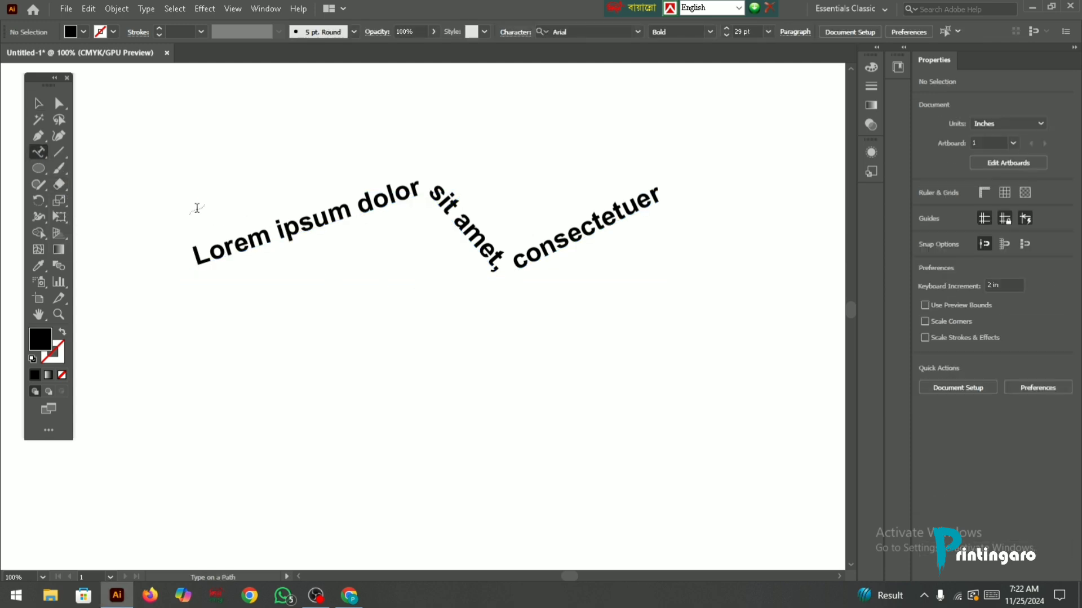
scroll(2, 85, "up", 2)
Replace all the placeholder text on the zigzag path with "bangladesh gsdfgsfg gsasgsagfgagsgsagsg"
left_click(38, 104)
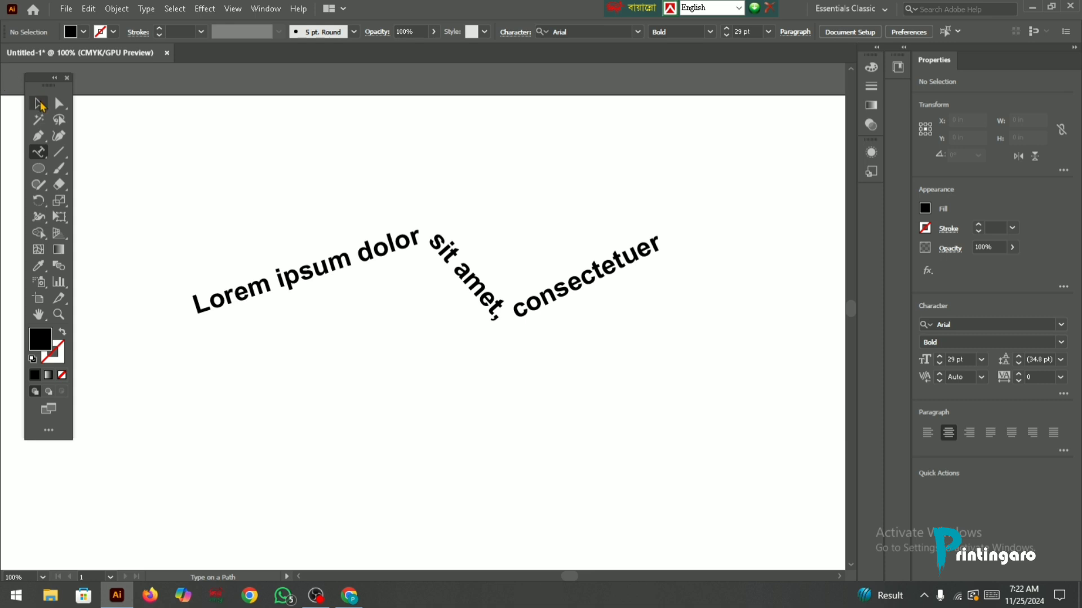
left_click_drag(321, 184, 369, 292)
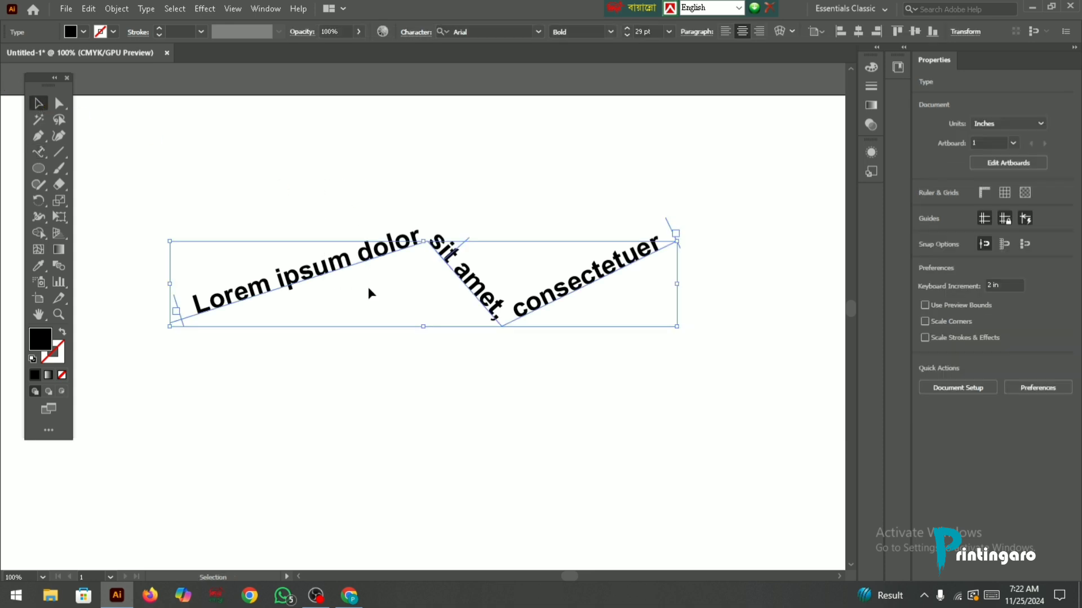
scroll(367, 286, "up", 2)
scroll(367, 265, "down", 3)
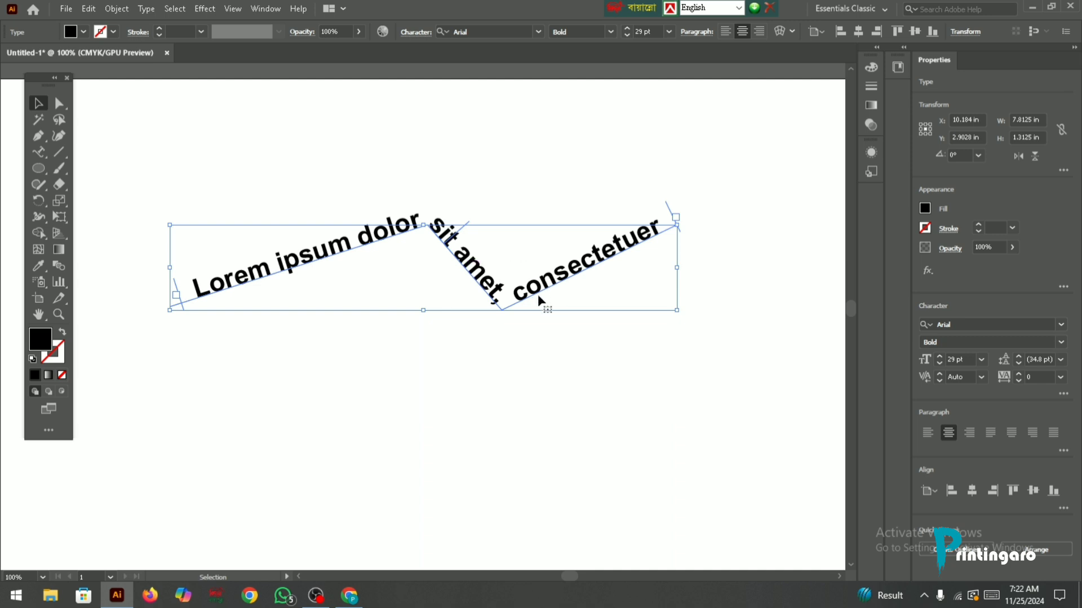
double_click(361, 244)
key("ctrl+a")
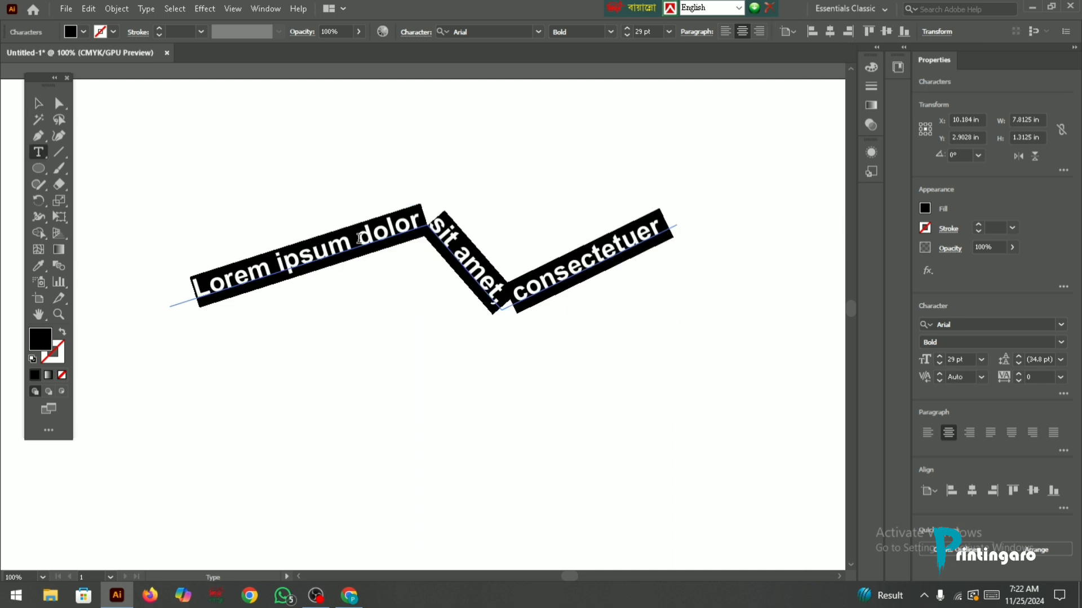
key("BackSpace")
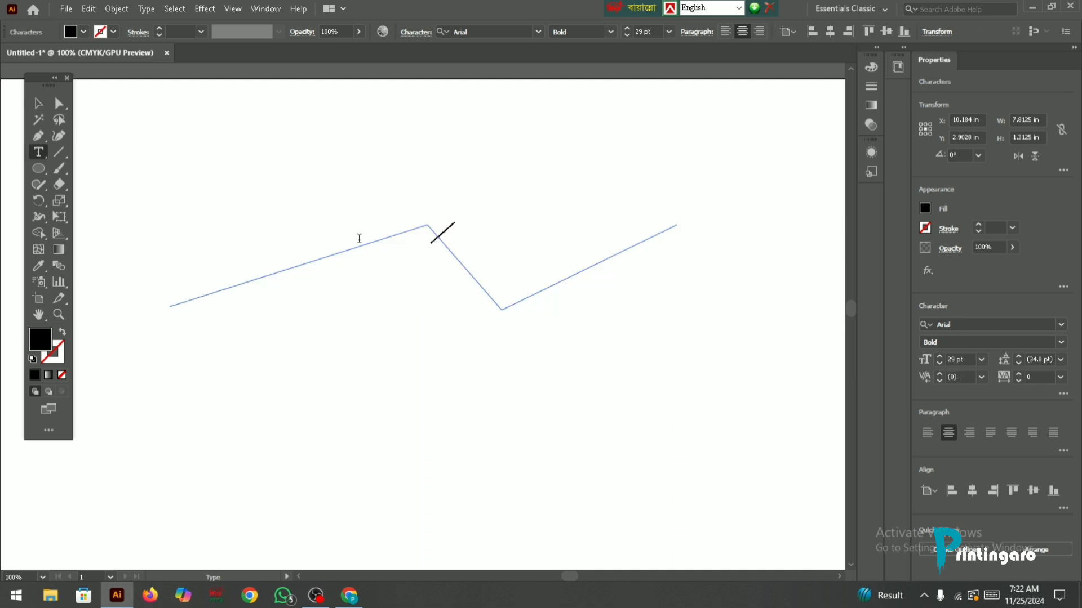
type("bangla")
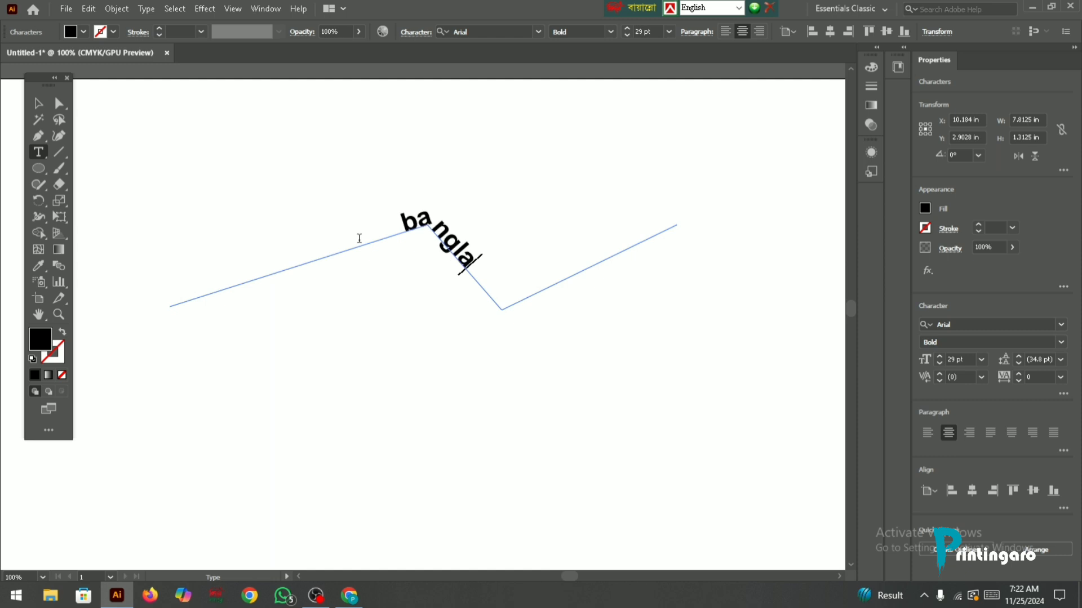
type("desh")
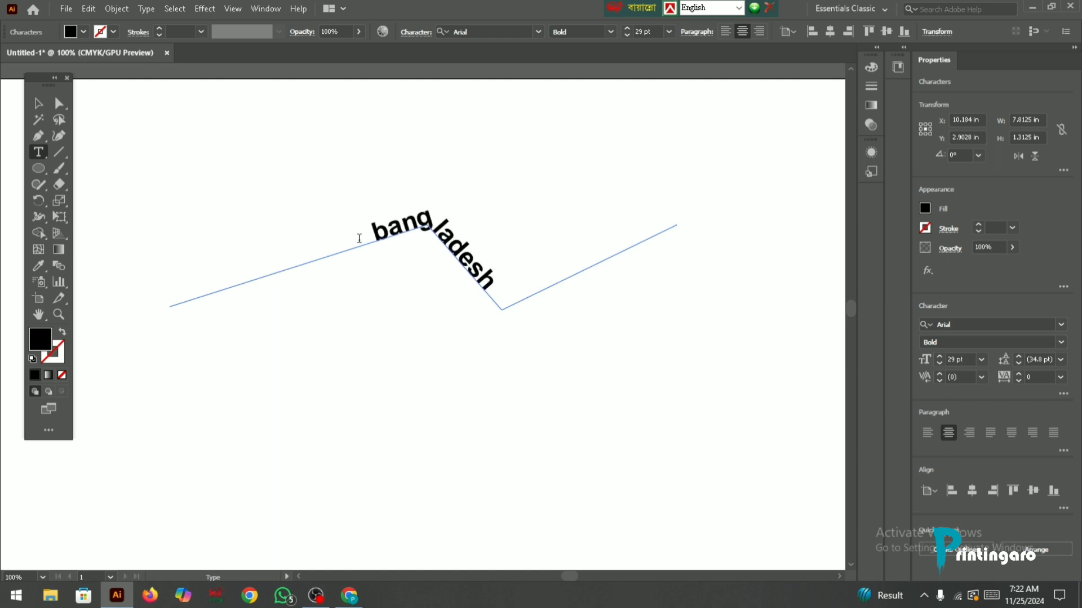
type(" gsdfgsfg gsasg")
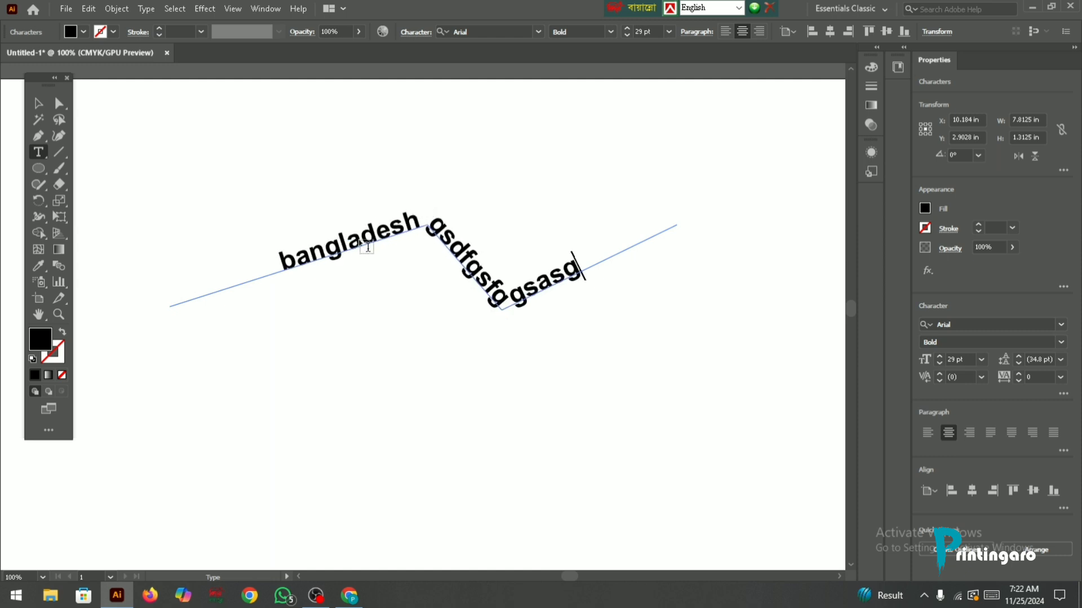
type("sagfgagsgsagsg")
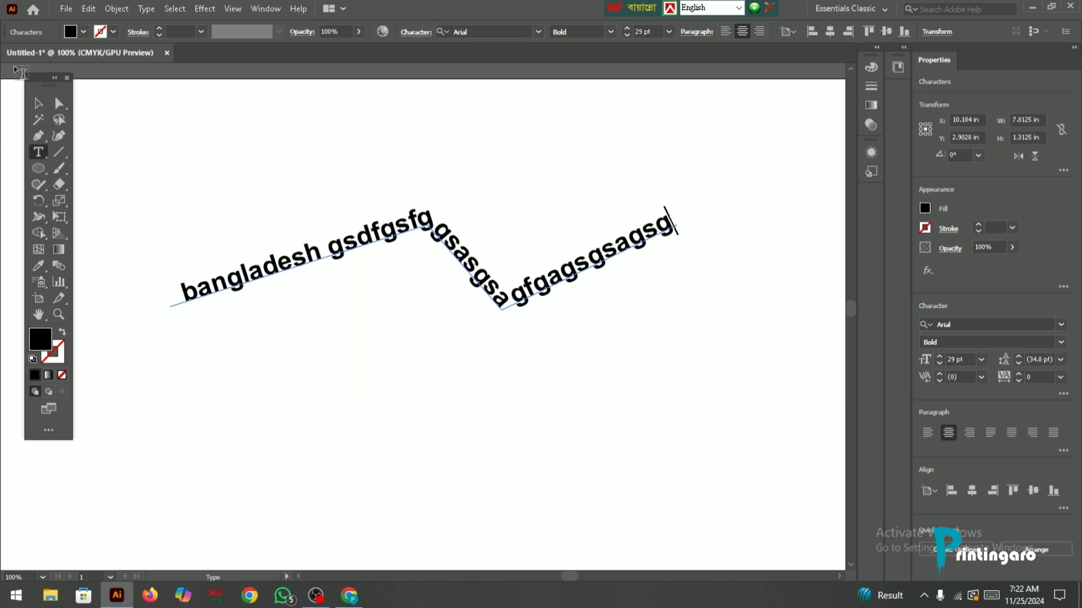
Delete the zigzag path together with its text
left_click(41, 105)
key("Delete")
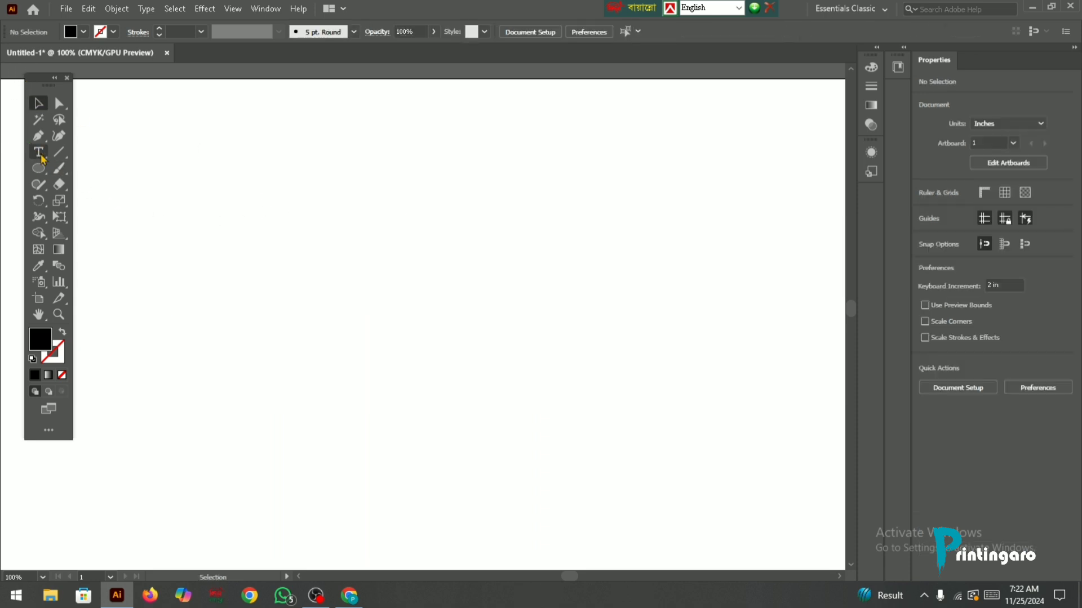
left_click_drag(38, 152, 79, 185)
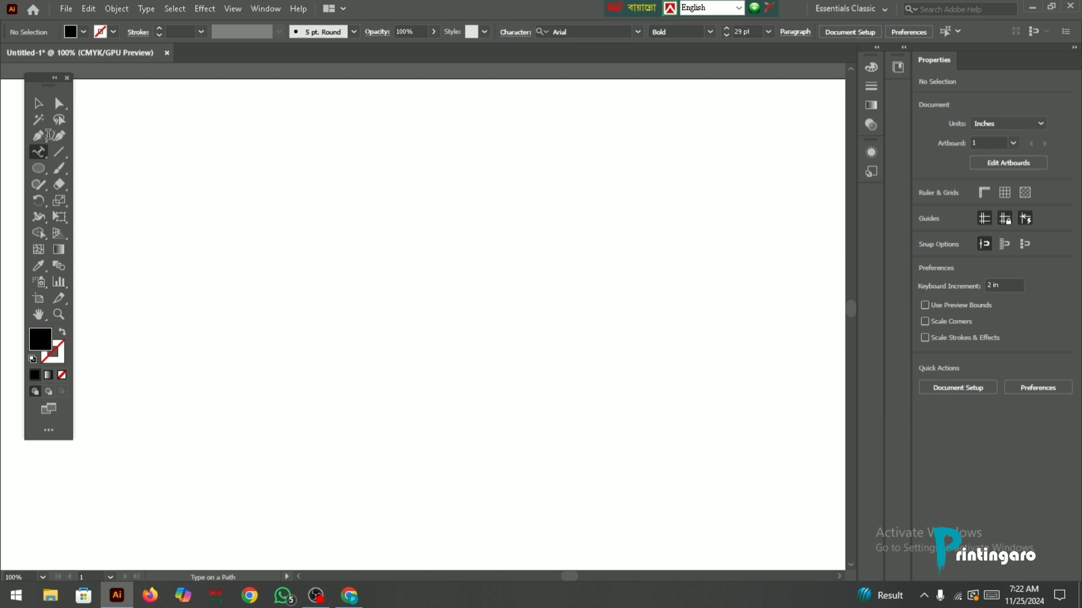
Draw a circle about 3.5 in in diameter and give it no fill and a 1 pt black stroke
left_click(42, 171)
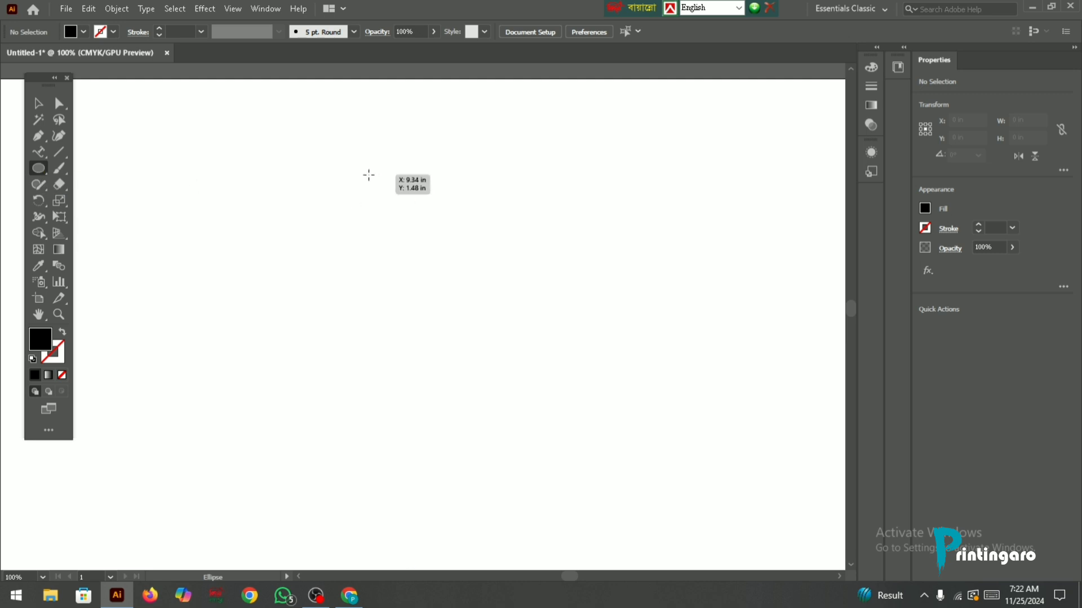
left_click_drag(337, 171, 401, 398)
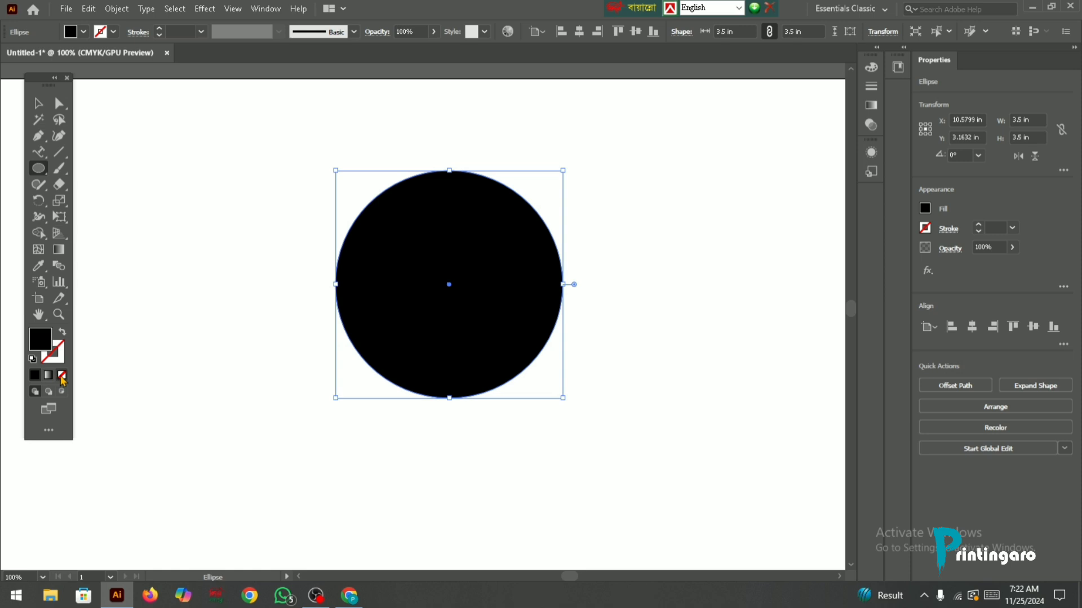
left_click(62, 374)
left_click(57, 355)
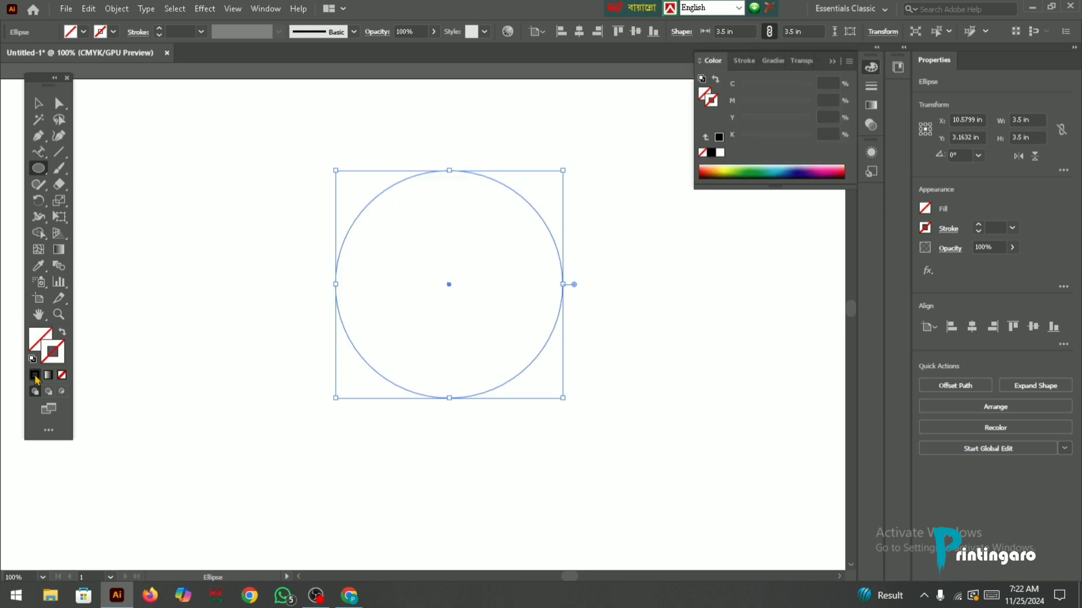
left_click(34, 375)
left_click(38, 103)
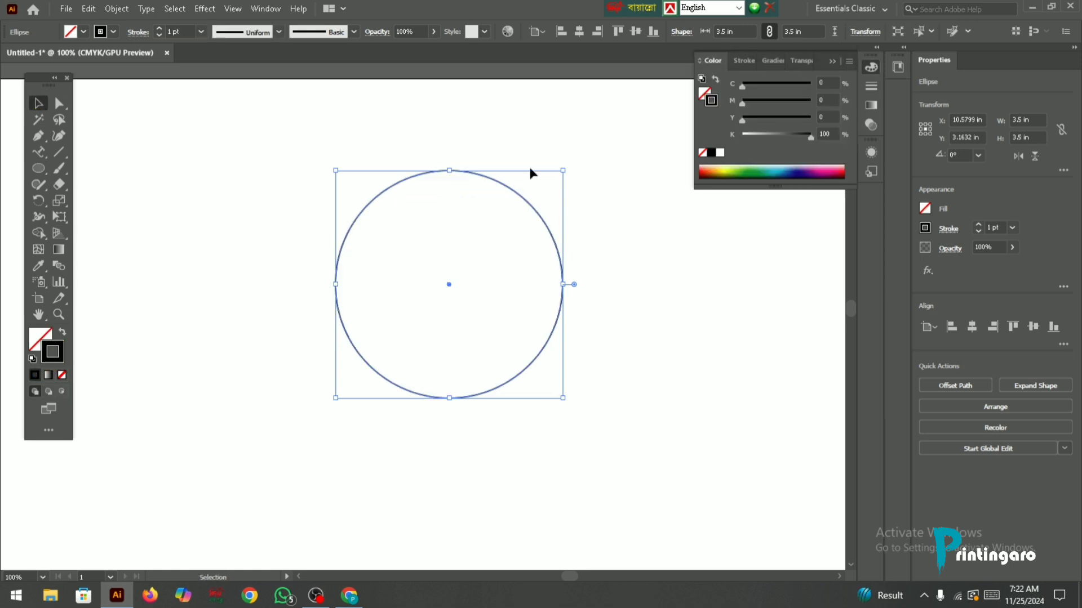
left_click_drag(494, 135, 458, 133)
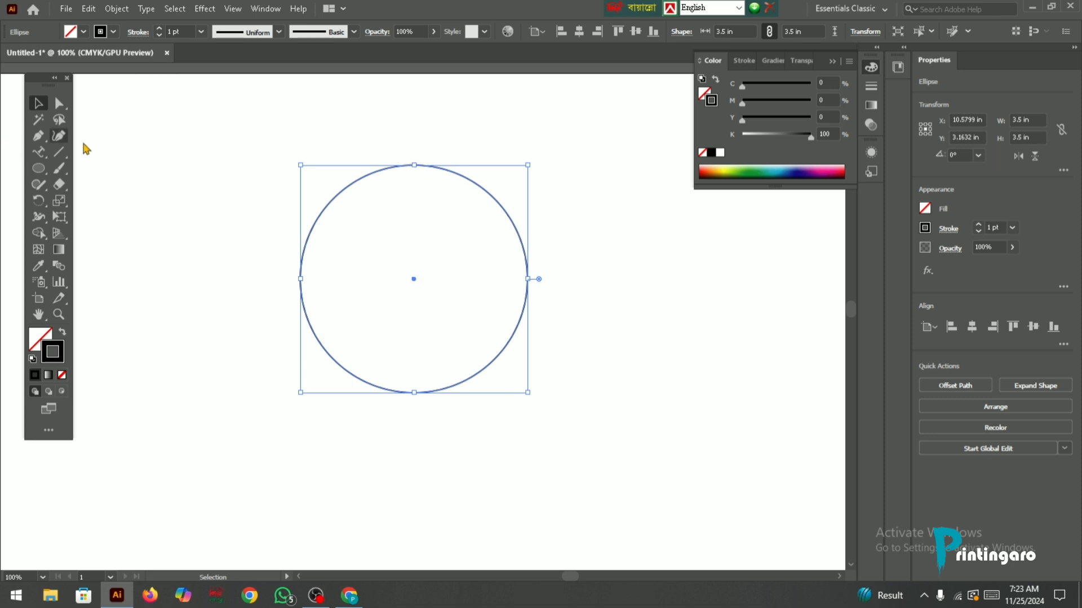
left_click(444, 133)
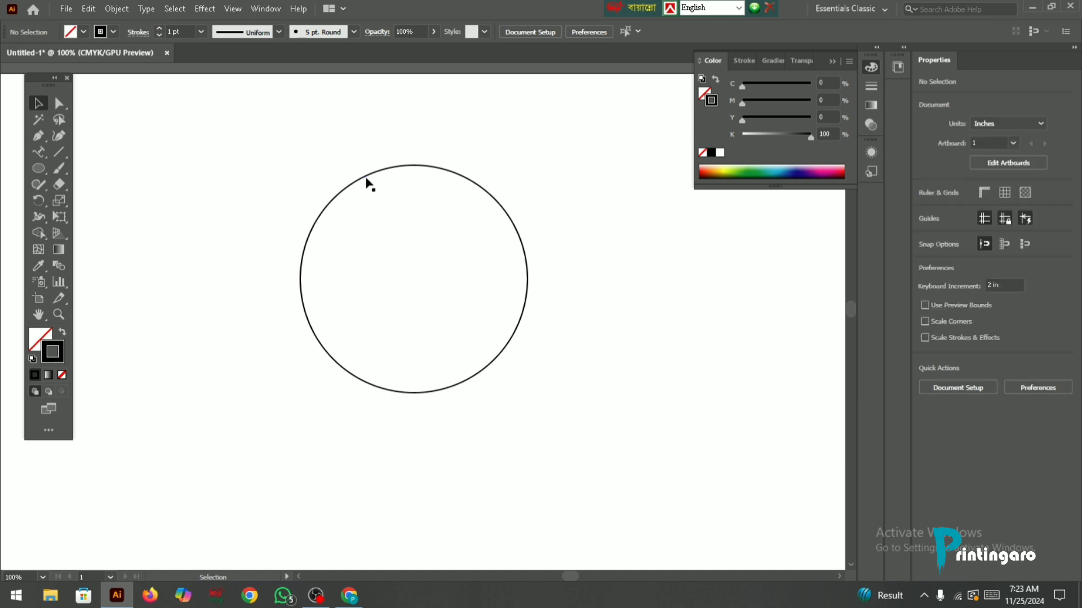
Place placeholder text along the circle's outline with the Type on a Path tool, starting near the circle's top
left_click(383, 169)
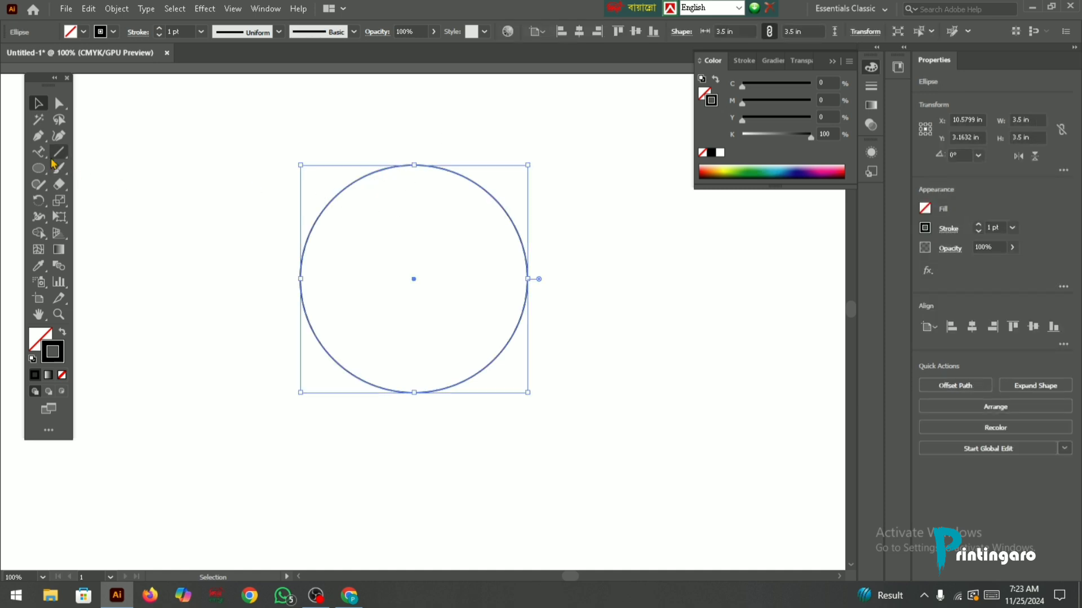
left_click_drag(39, 152, 157, 184)
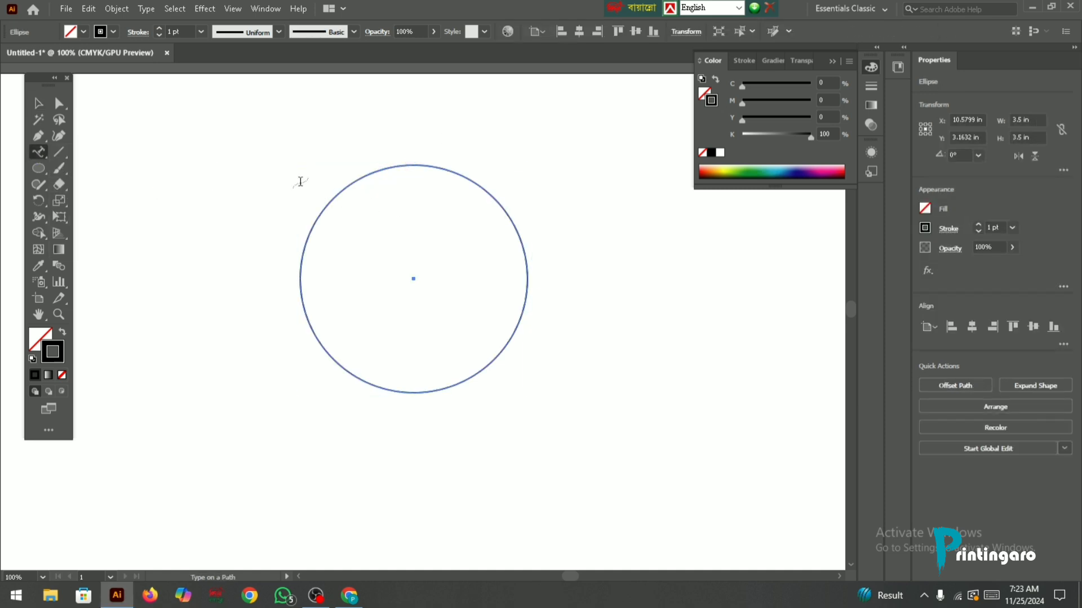
left_click(375, 174)
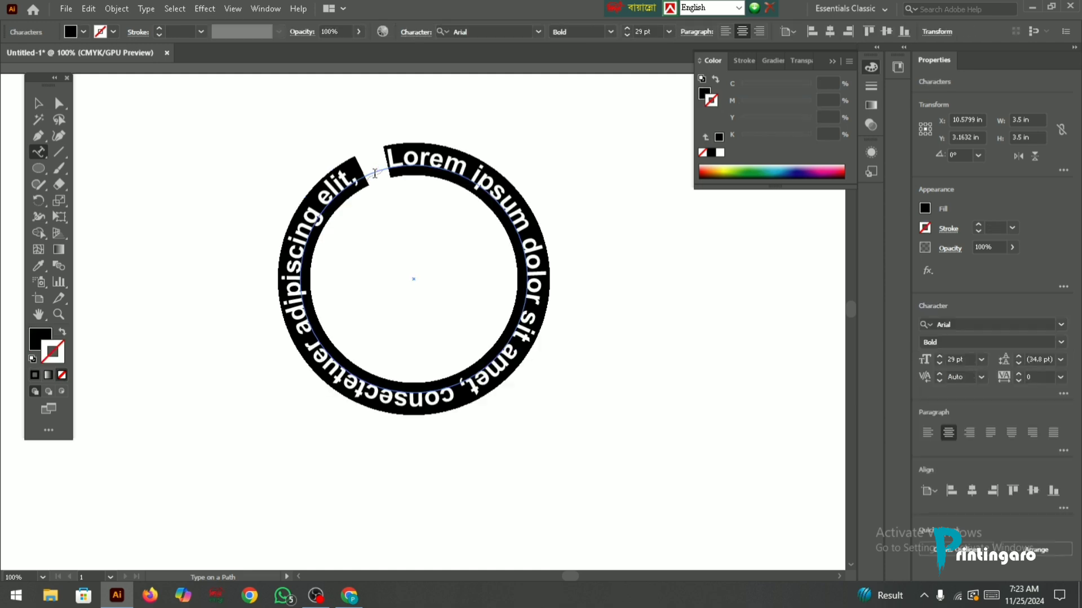
left_click(38, 103)
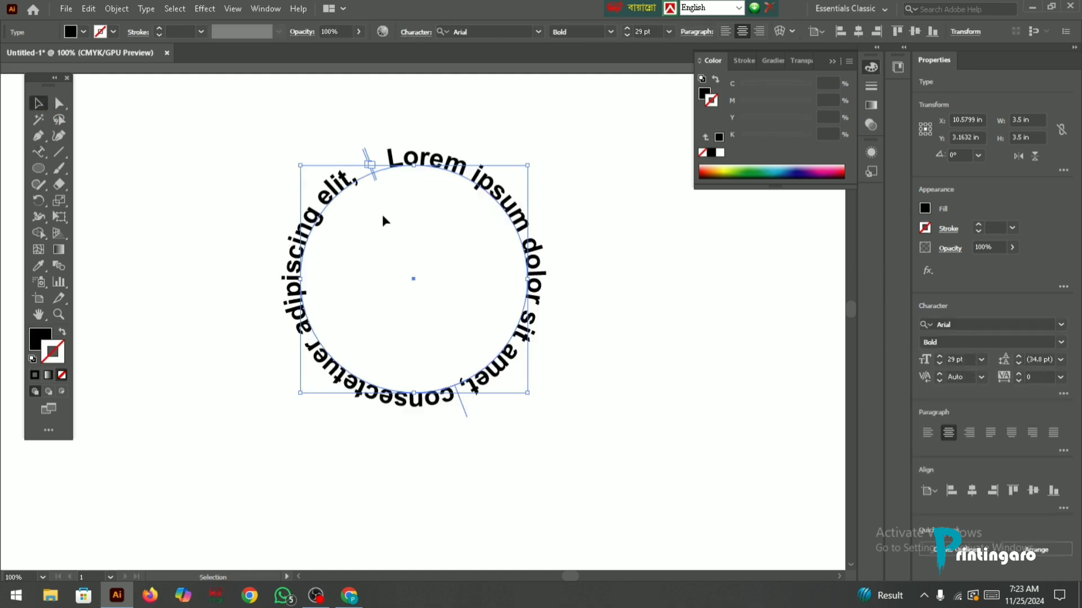
left_click(450, 138)
Replace all the placeholder text on the circle with "MUSLIM HIGH SCHOOL"
left_click(445, 163)
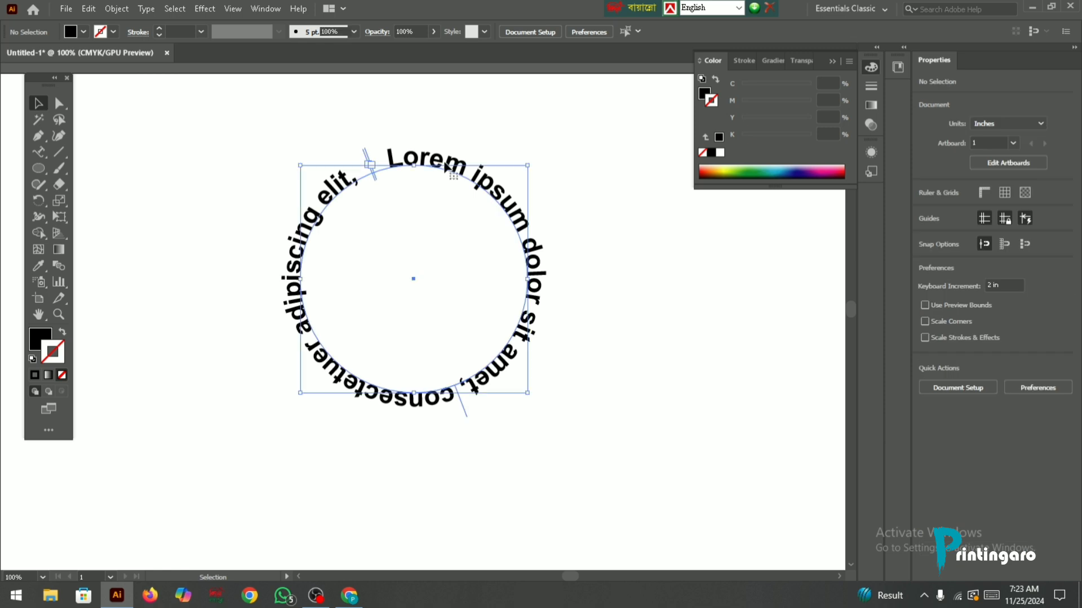
triple_click(447, 161)
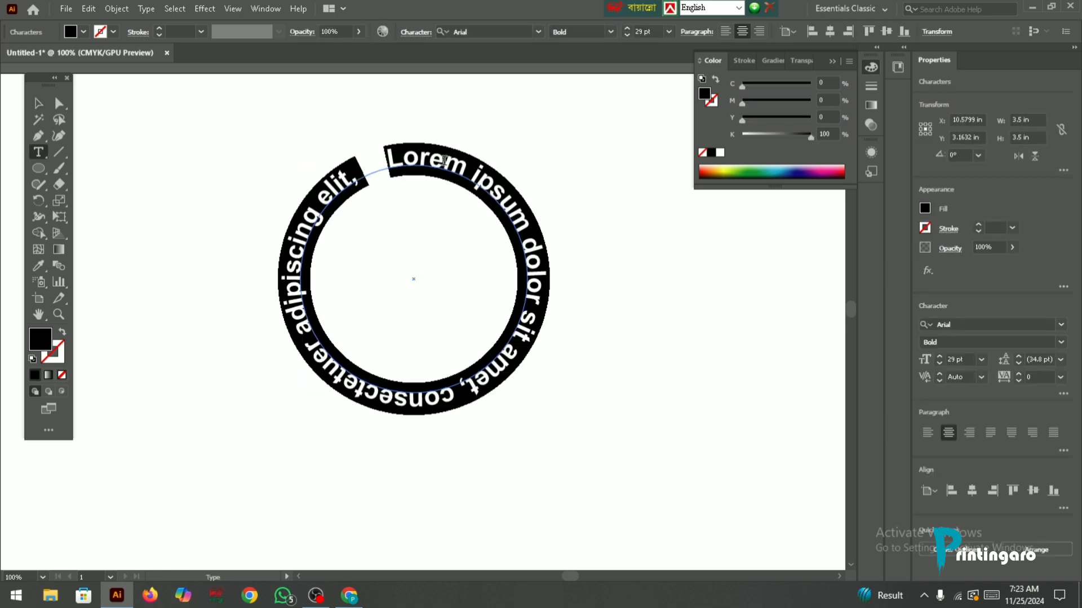
key("BackSpace")
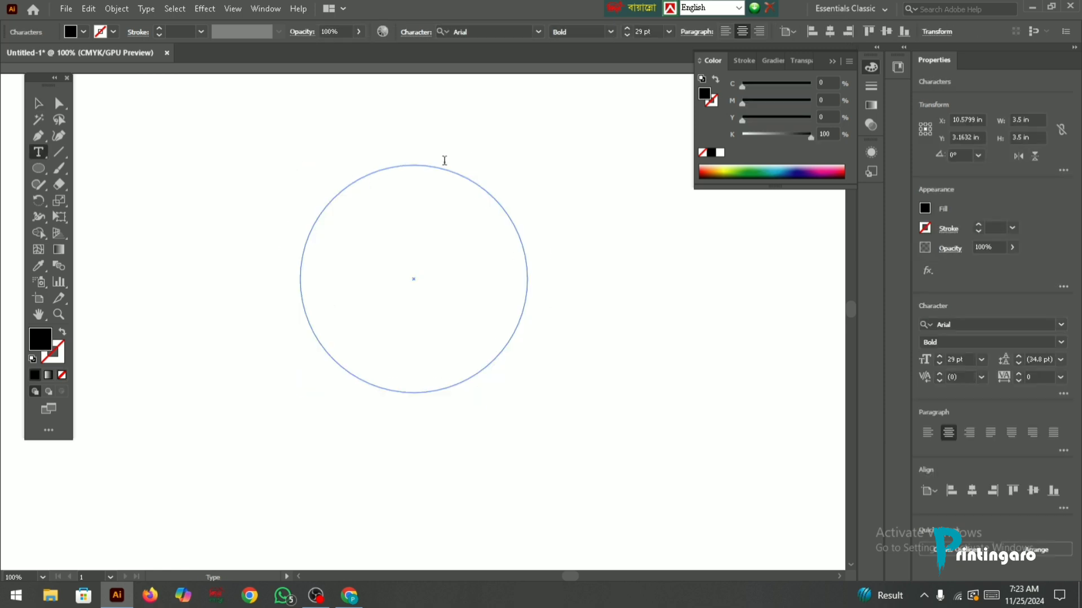
type("N")
key("BackSpace")
type("WUS")
type("LIM HI")
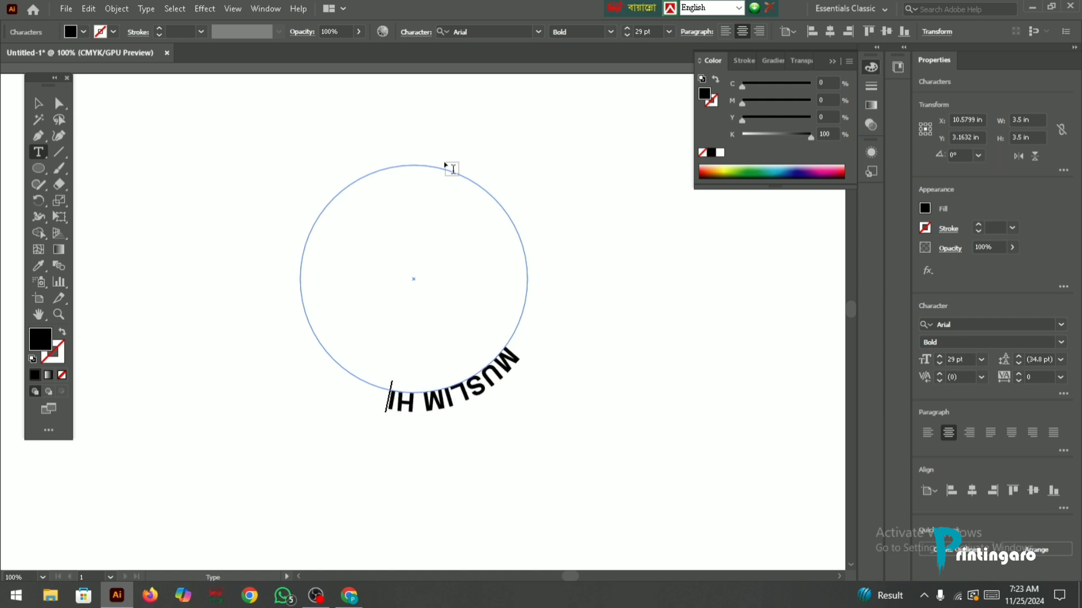
type("GH S")
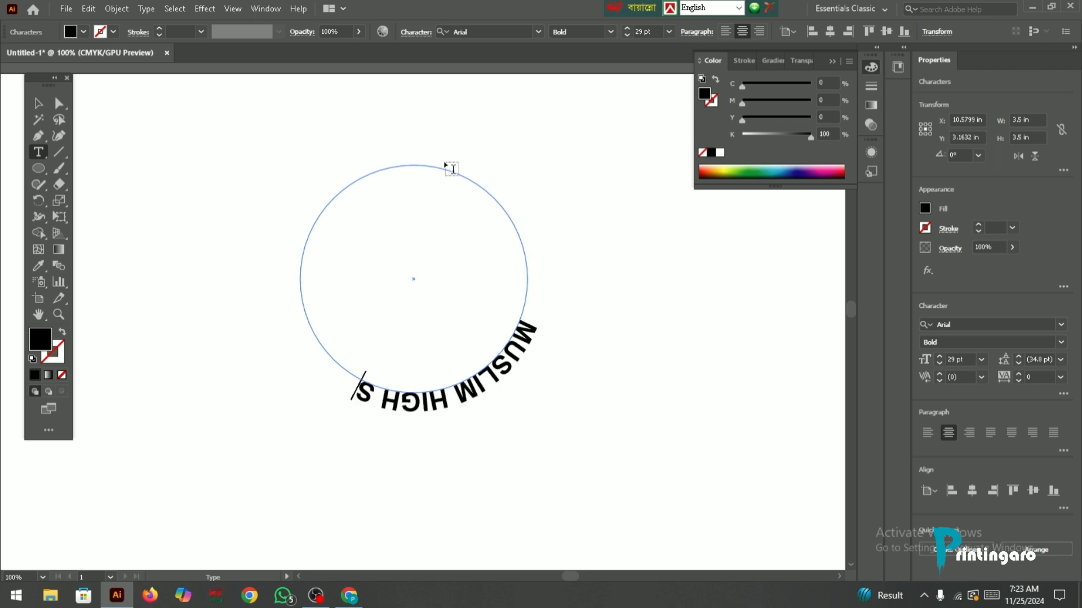
type("CHOOL")
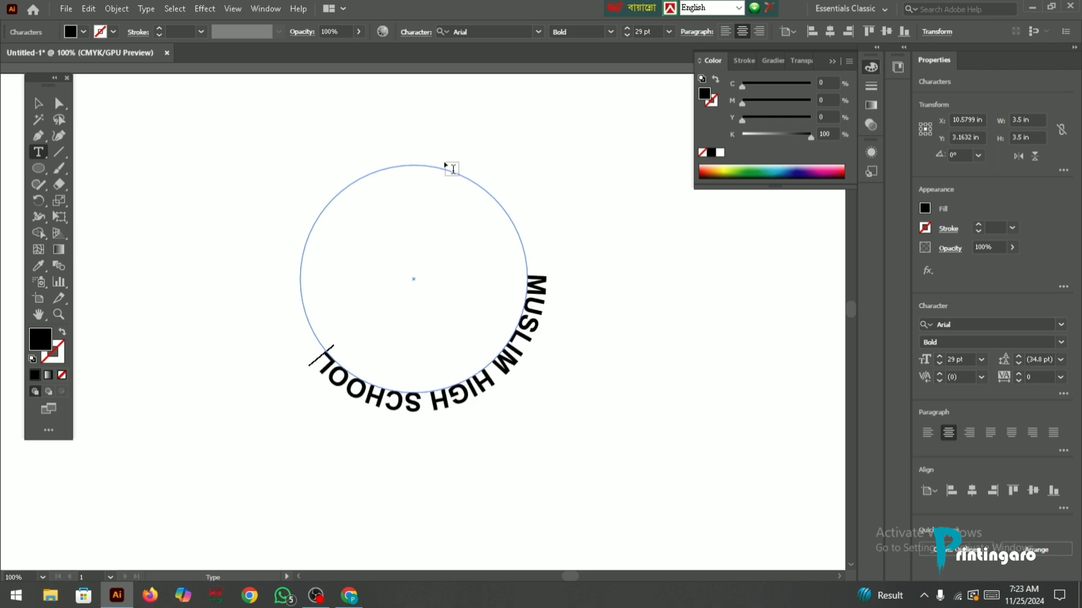
Flip the text to the inside of the circle and onto its upper arc by moving its center bracket across the path
left_click(39, 104)
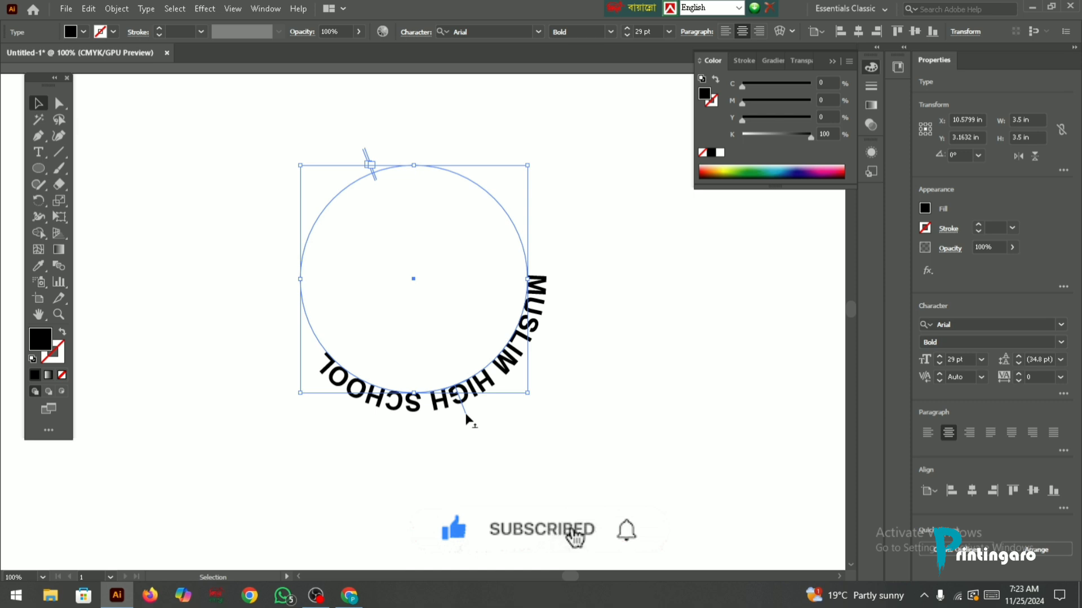
left_click_drag(466, 419, 406, 244)
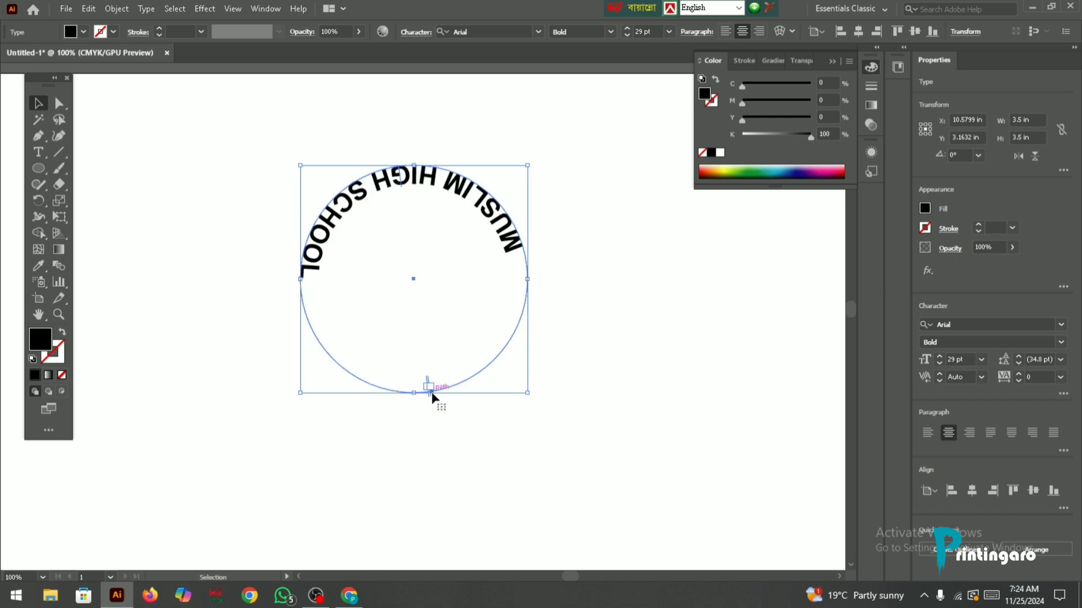
Move the path text's start bracket from the circle's bottom to its rightmost point with the Direct Selection tool
scroll(446, 434, "up", 4)
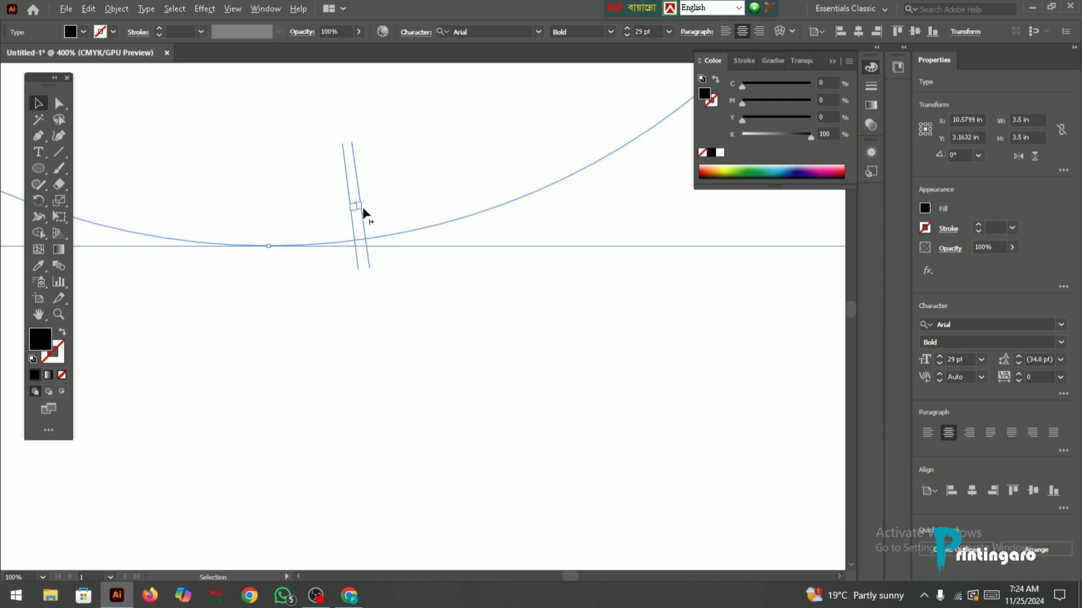
scroll(357, 265, "up", 2)
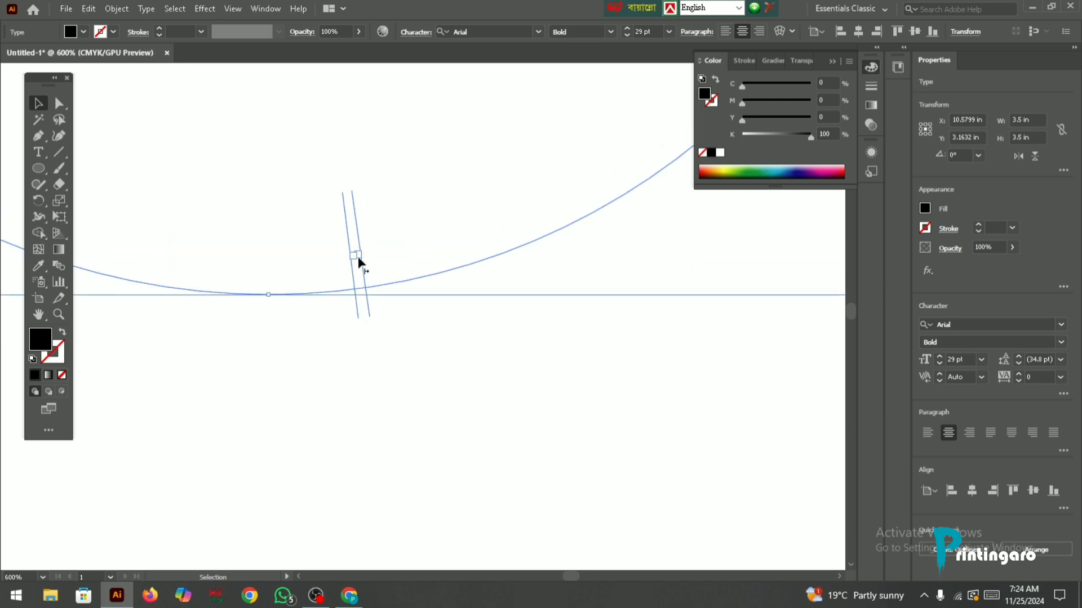
scroll(364, 316, "down", 3)
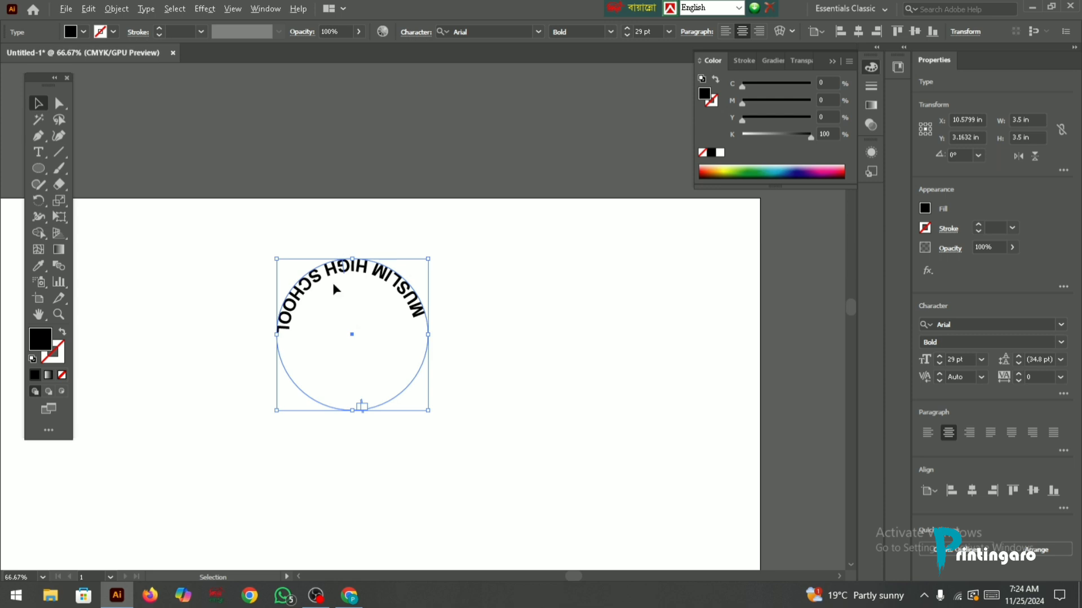
scroll(332, 283, "up", 2)
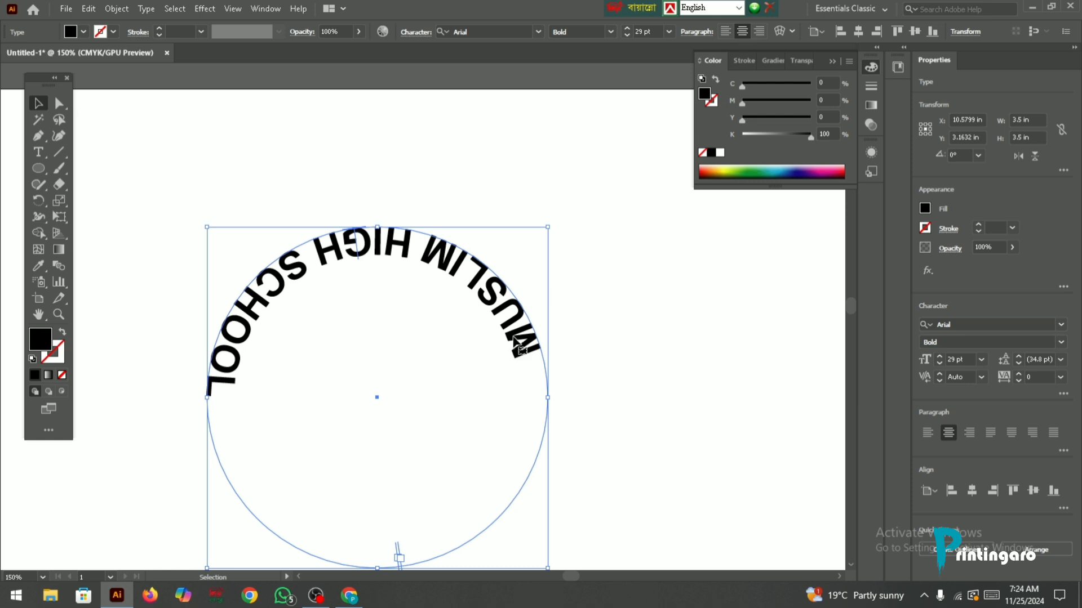
scroll(445, 297, "down", 2)
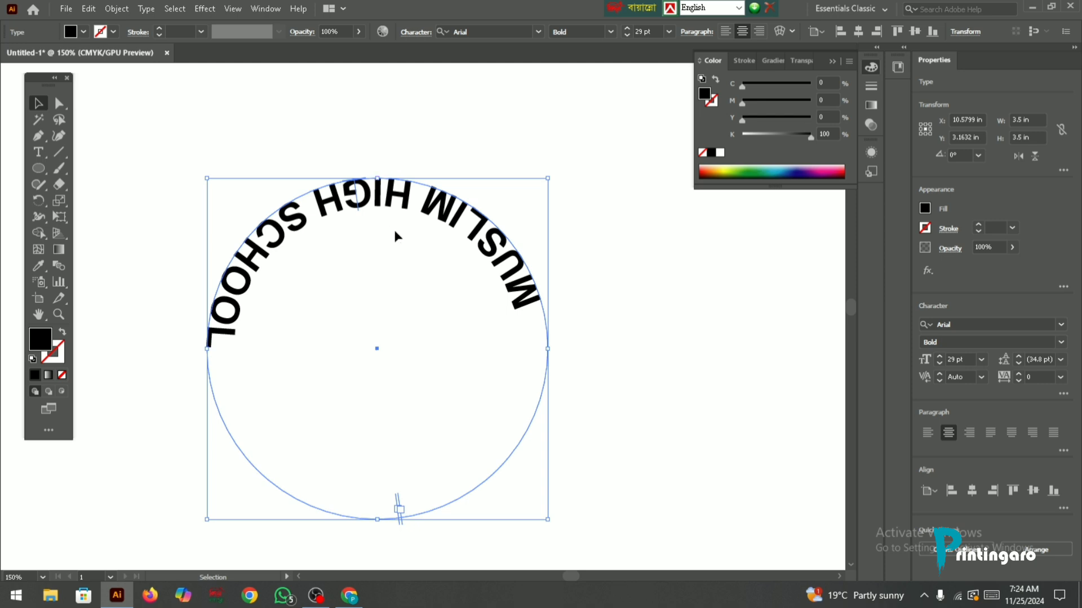
left_click(58, 103)
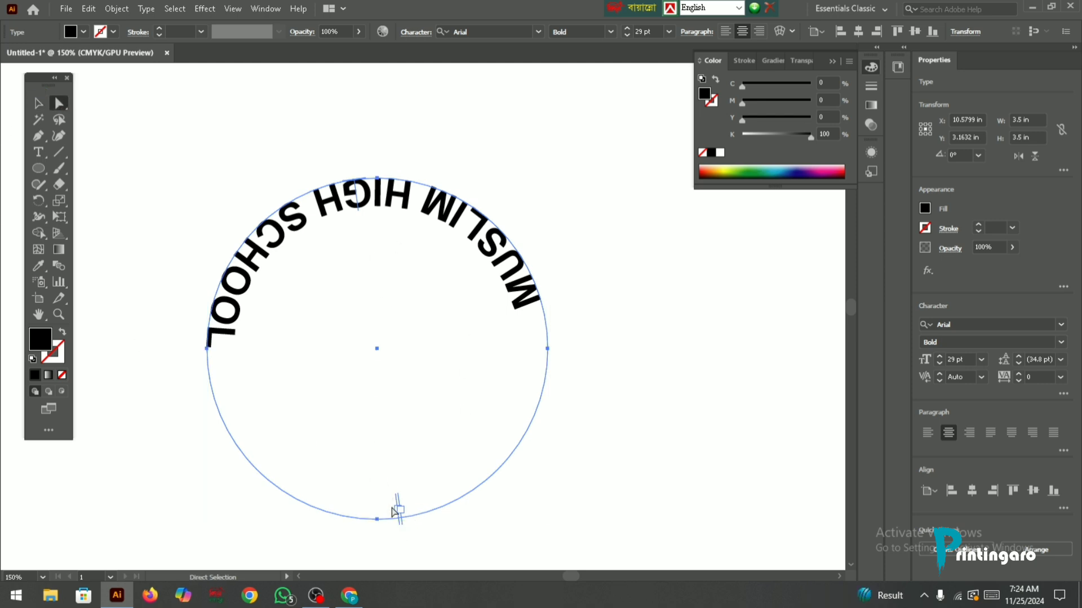
left_click_drag(399, 512, 538, 346)
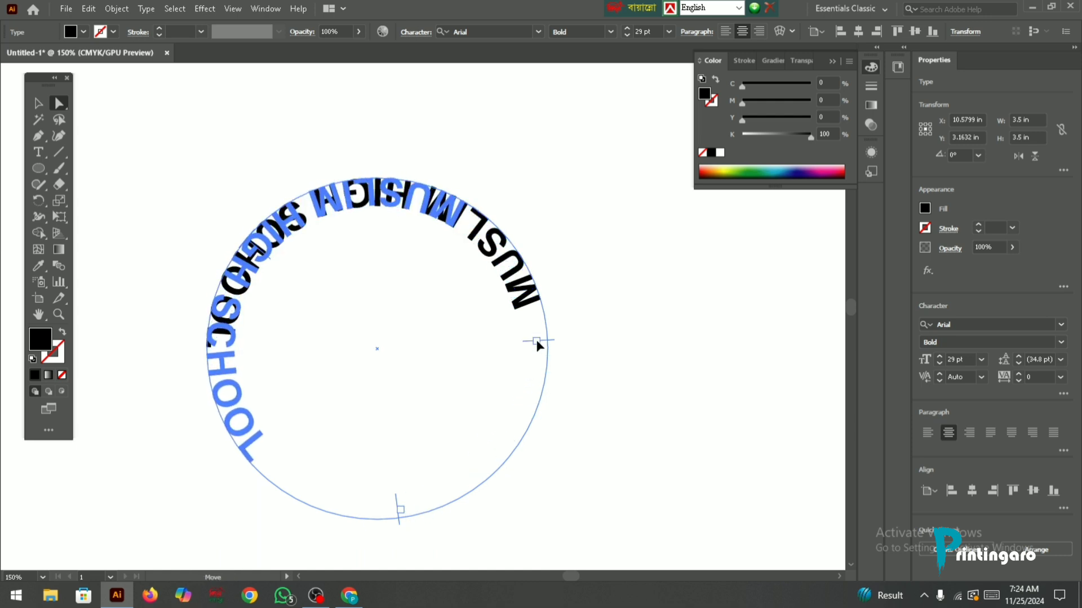
left_click_drag(537, 342, 537, 350)
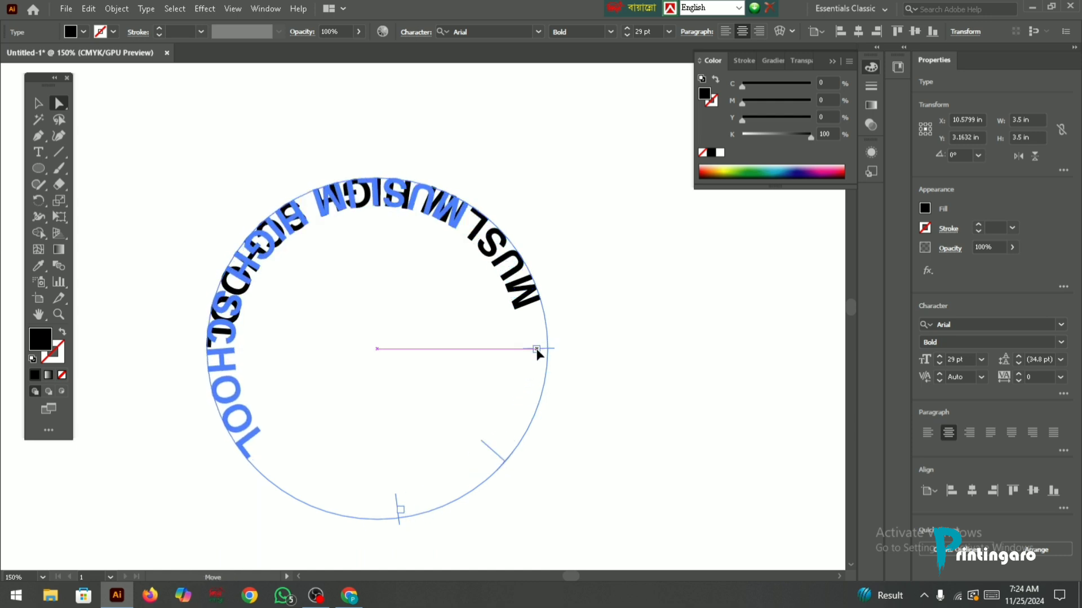
left_click_drag(536, 350, 536, 350)
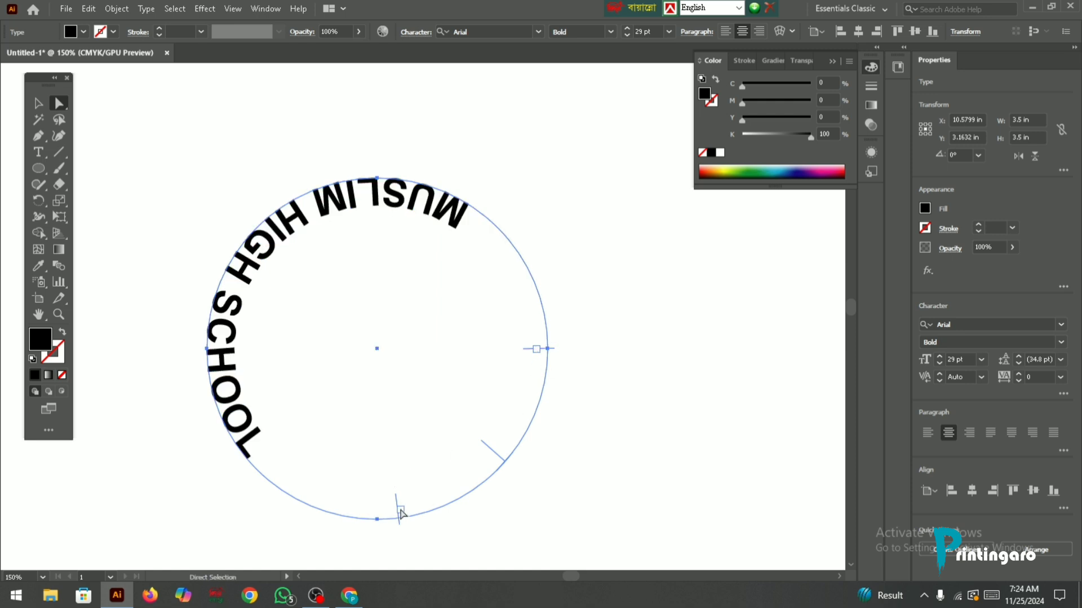
Move the text's end bracket to the circle's leftmost point so the wording spans the upper half, and deselect it
key("t")
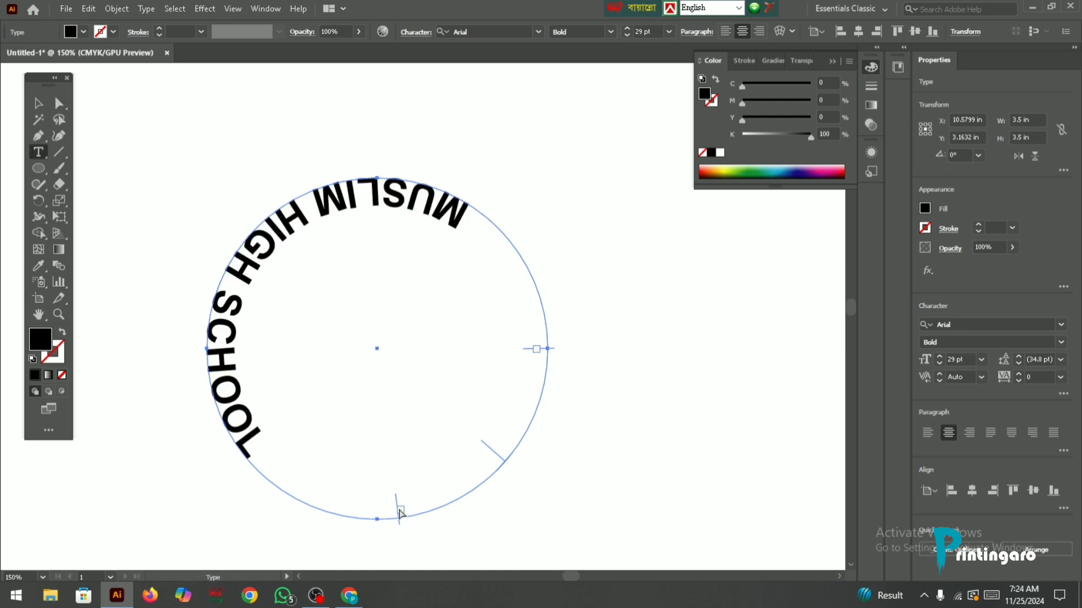
left_click(59, 104)
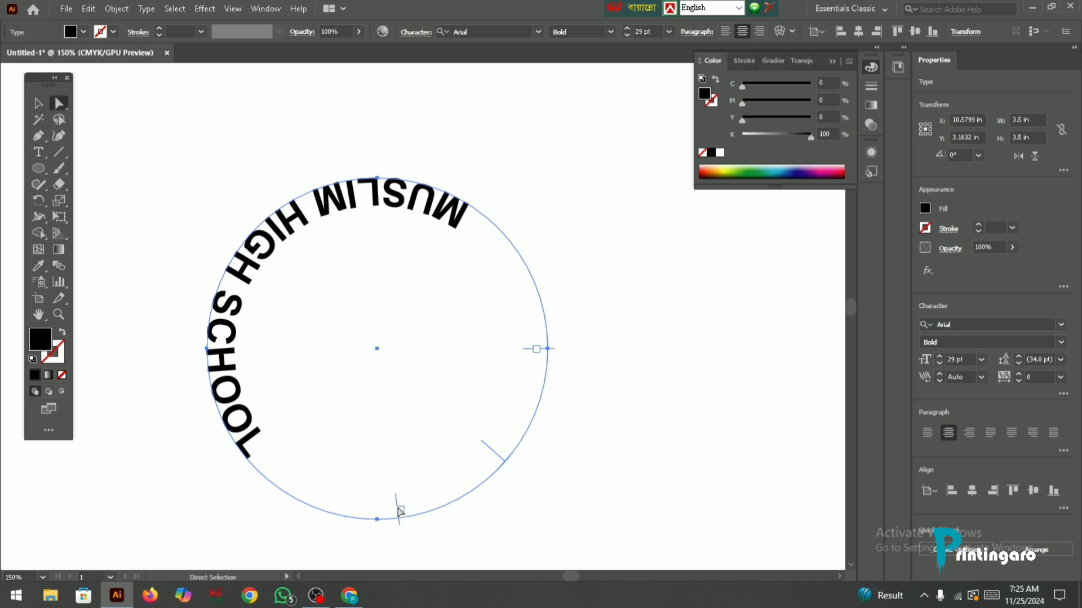
left_click_drag(398, 511, 218, 355)
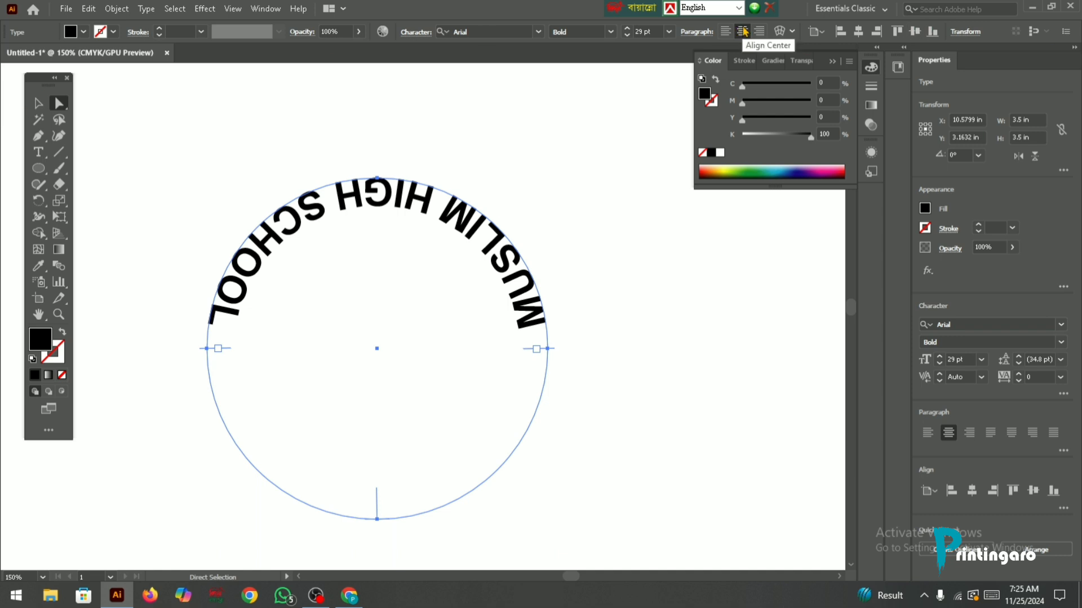
left_click(394, 135)
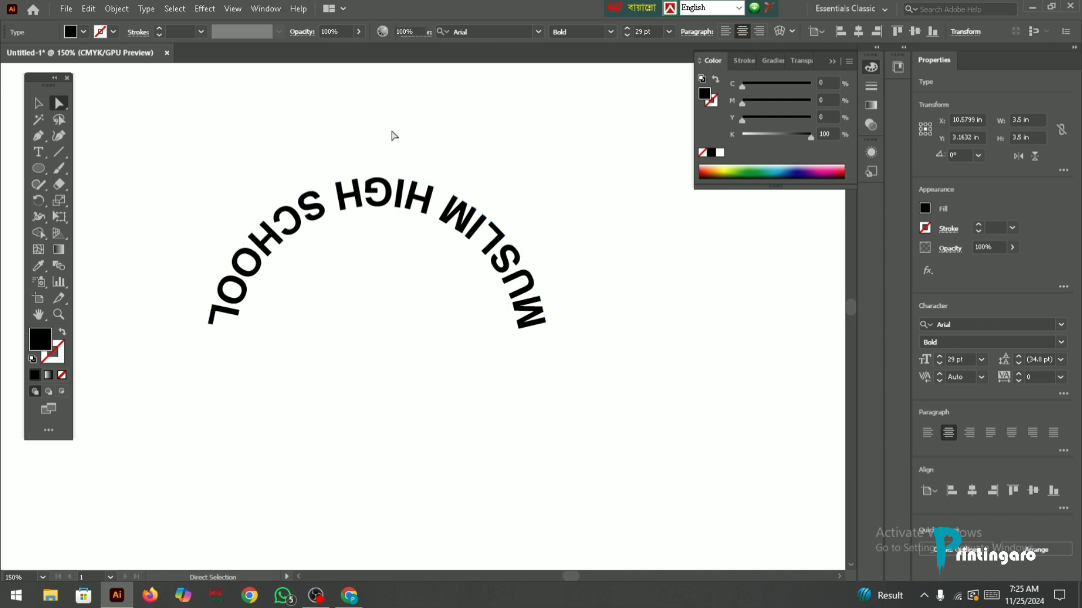
Flip the text to the outside of the circle's upper arc with its center bracket so it reads upright, and deselect it
left_click(281, 231)
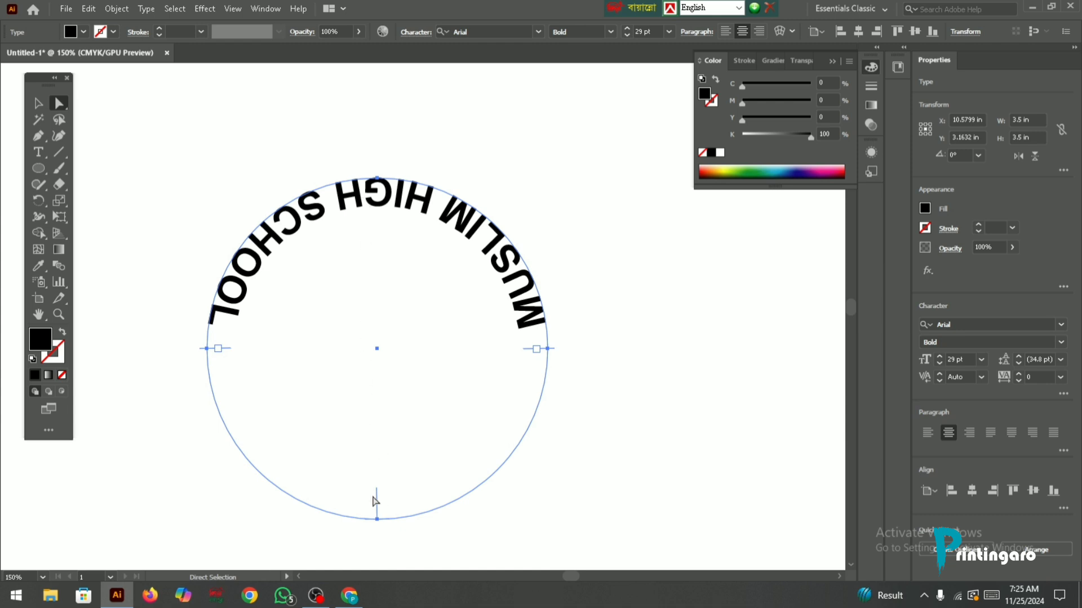
left_click_drag(375, 490, 373, 175)
left_click(393, 106)
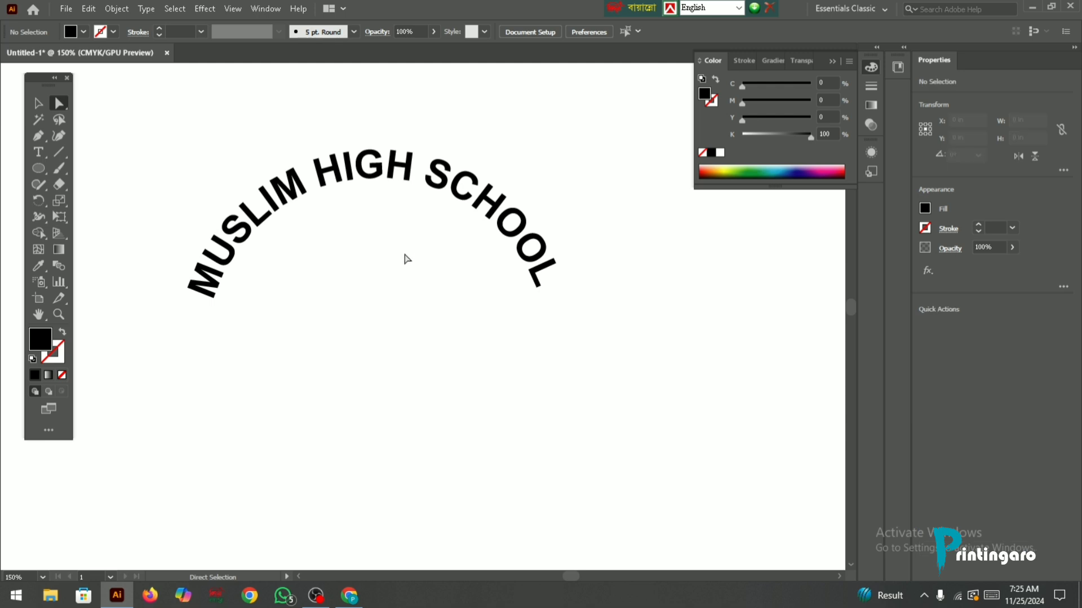
Select the circle text and rotate a copy of it by about 180° to put a second "MUSLIM HIGH SCHOOL" on the lower half
scroll(372, 276, "down", 3)
scroll(372, 265, "up", 3)
left_click(373, 234)
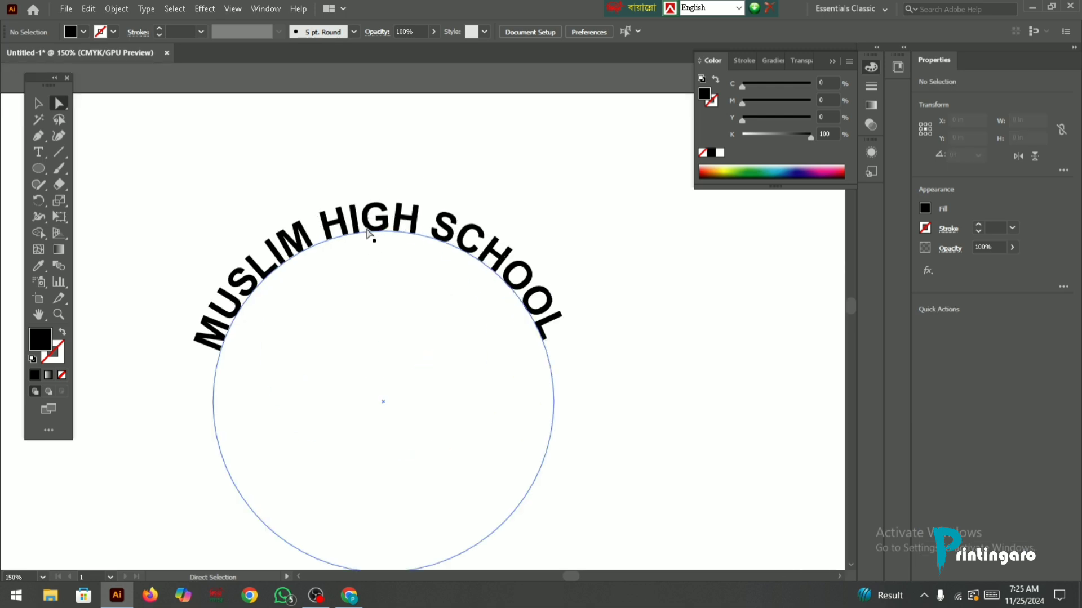
scroll(369, 234, "down", 2)
scroll(369, 233, "up", 3)
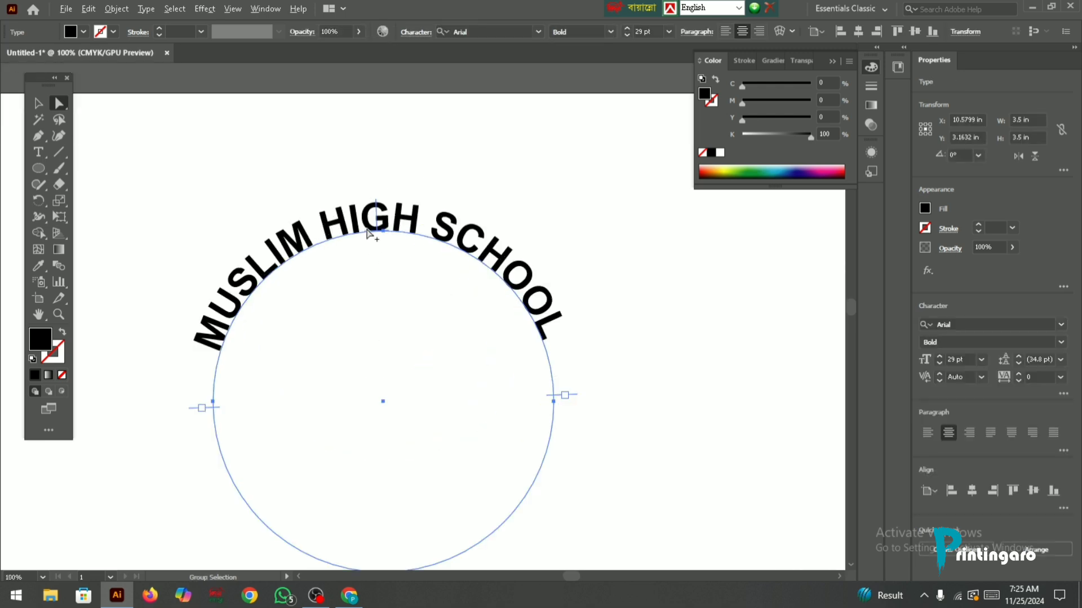
scroll(367, 232, "down", 3)
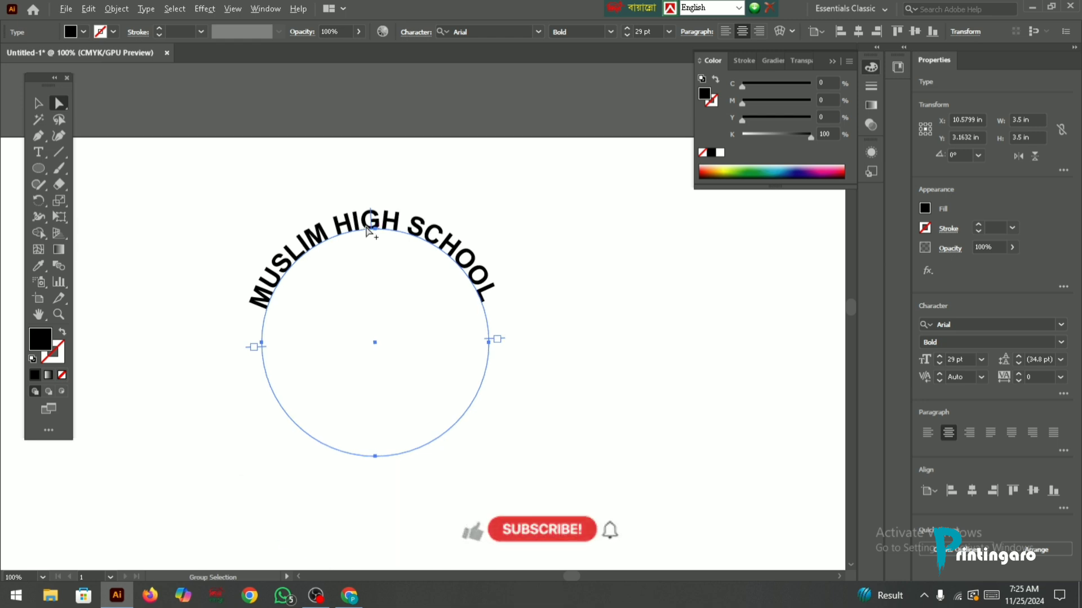
scroll(366, 233, "up", 3)
scroll(367, 232, "down", 1)
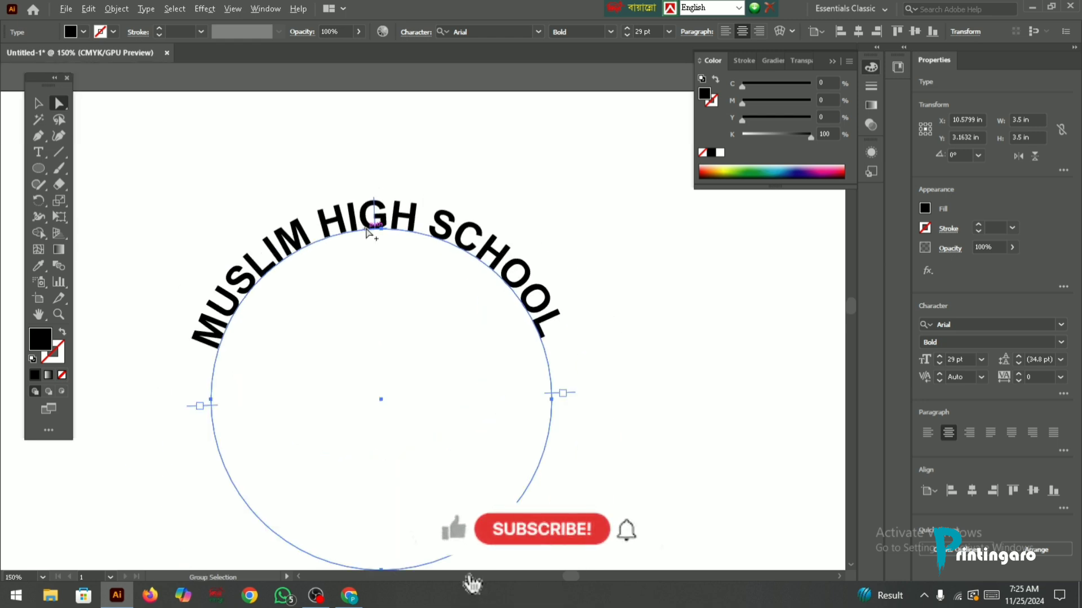
key("v")
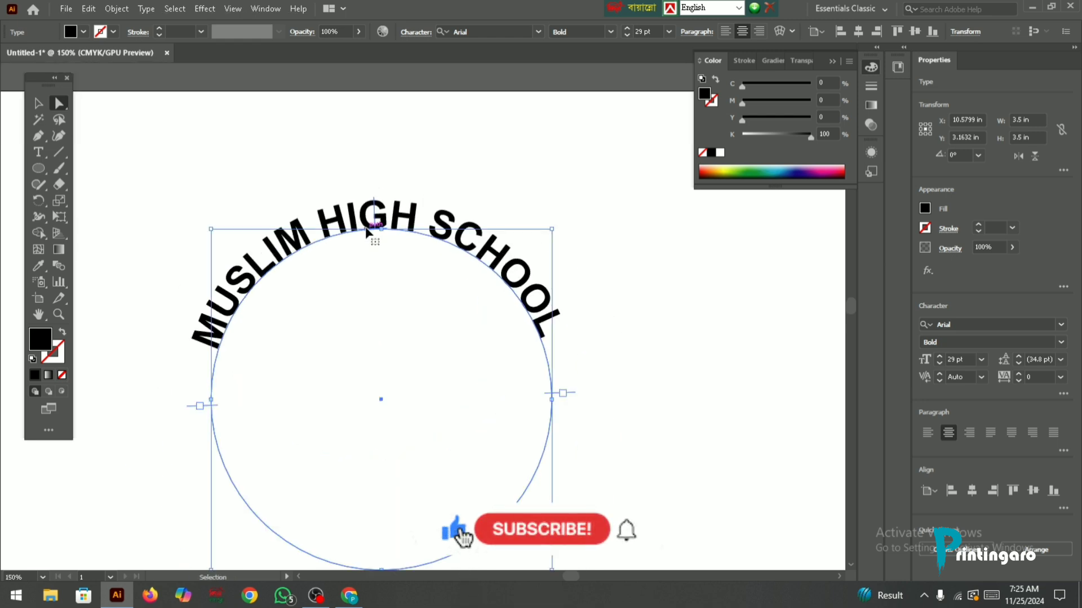
key("a")
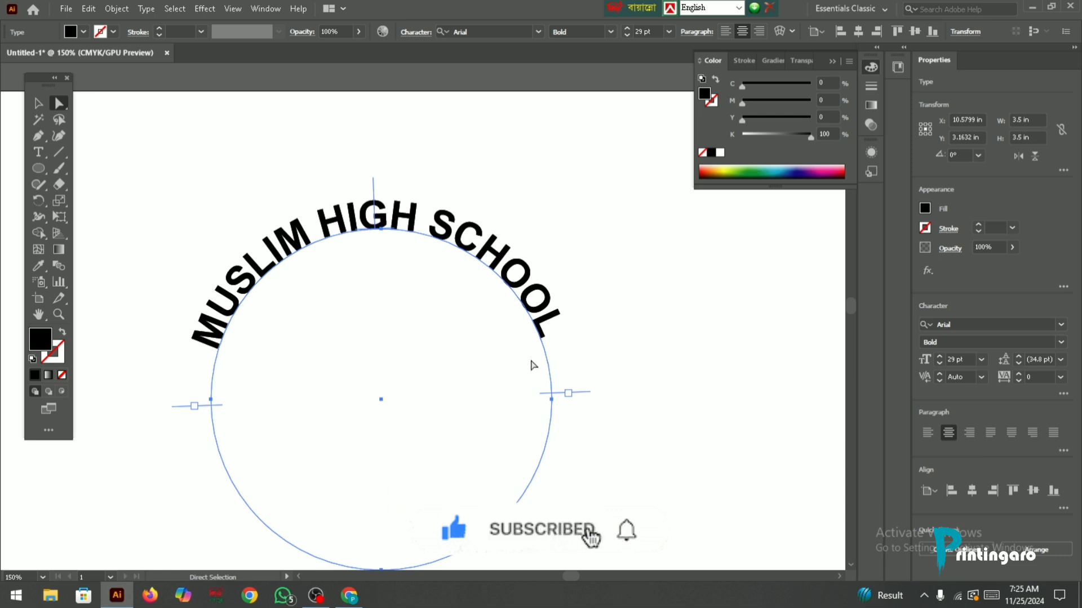
left_click(38, 104)
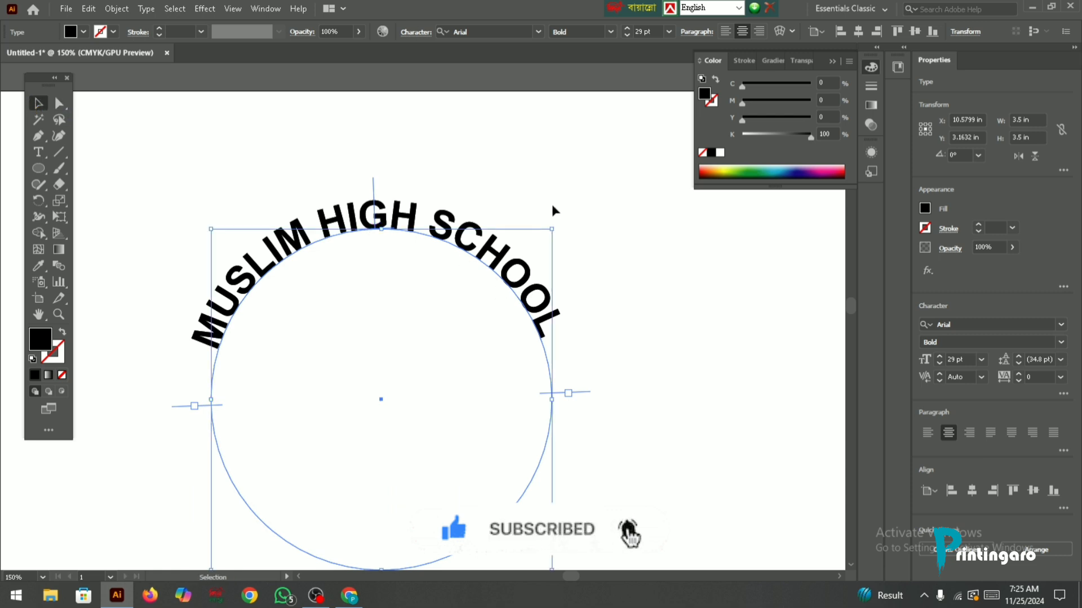
left_click_drag(560, 225, 311, 469)
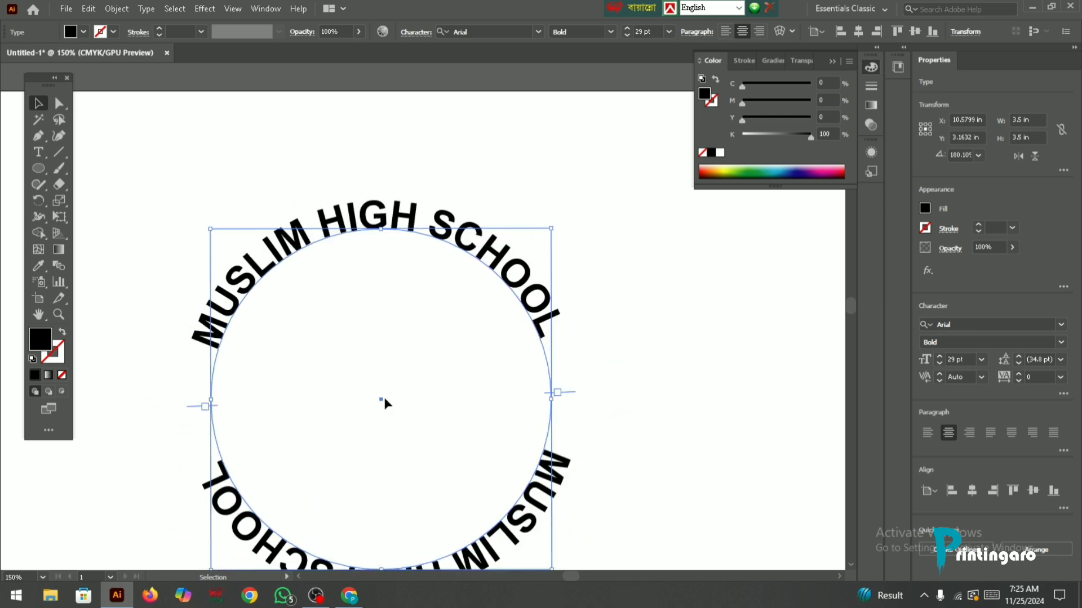
Fine-tune the rotation of the lower text copy to about 181° and deselect it
scroll(311, 469, "down", 2)
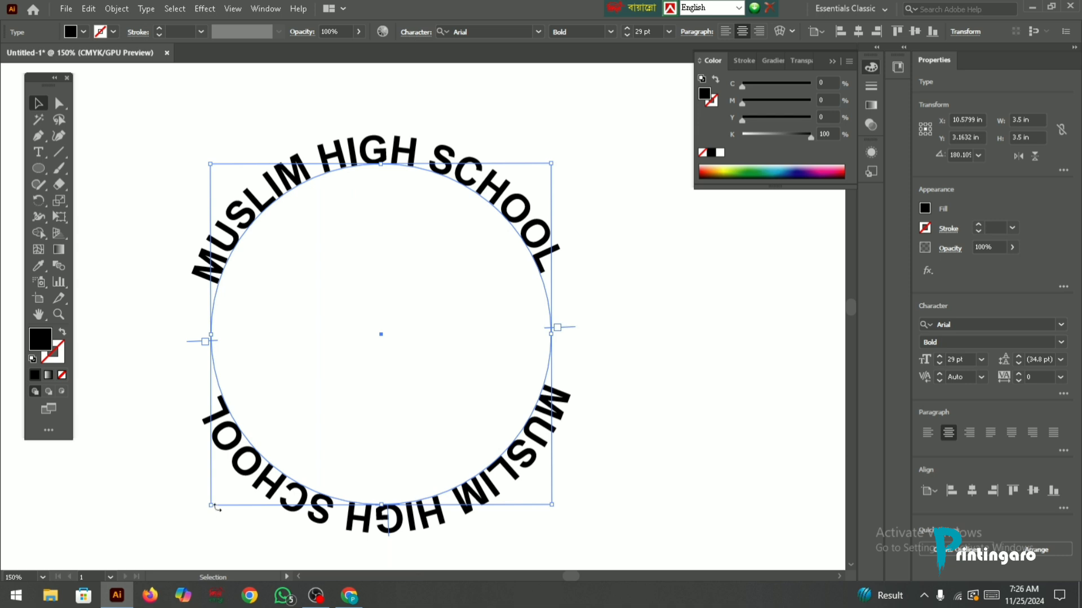
mouse_move(211, 512)
left_mouse_down()
mouse_move(203, 505)
mouse_move(214, 518)
left_mouse_up()
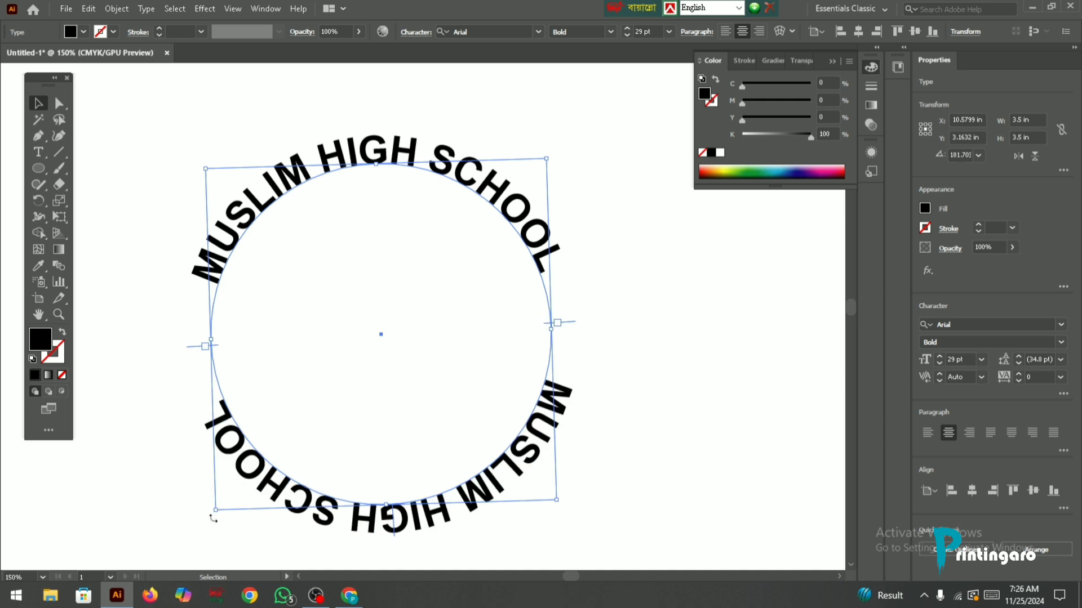
left_click_drag(212, 518, 218, 516)
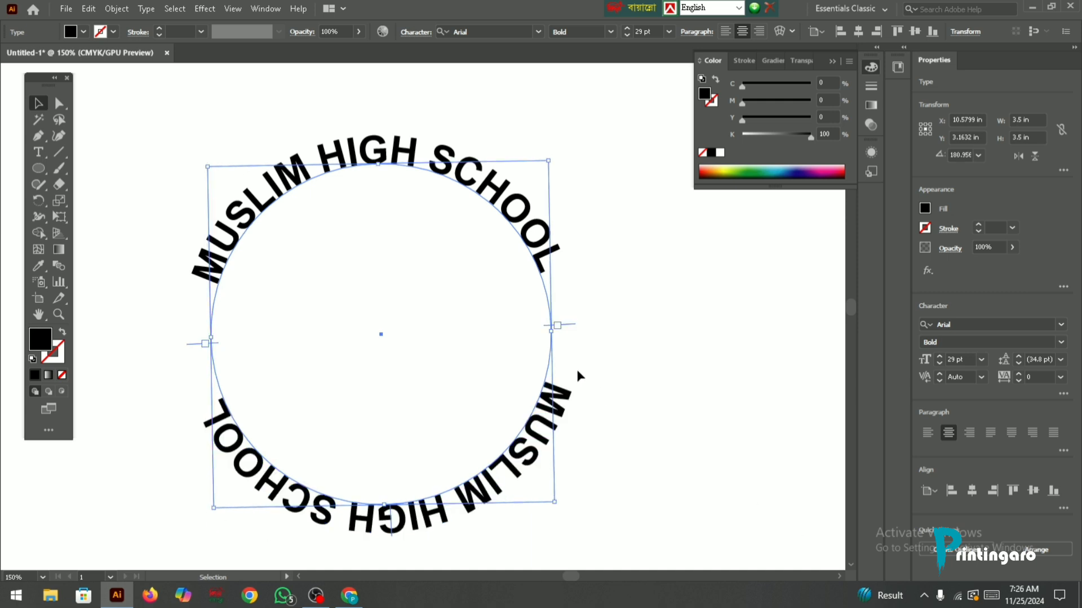
left_click(619, 414)
Flip the lower text copy to the inside of the circle with its center bracket so it reads upright along the bottom
left_click(445, 511)
mouse_move(393, 532)
left_mouse_down()
mouse_move(430, 510)
mouse_move(388, 535)
left_mouse_up()
left_click_drag(391, 534, 398, 491)
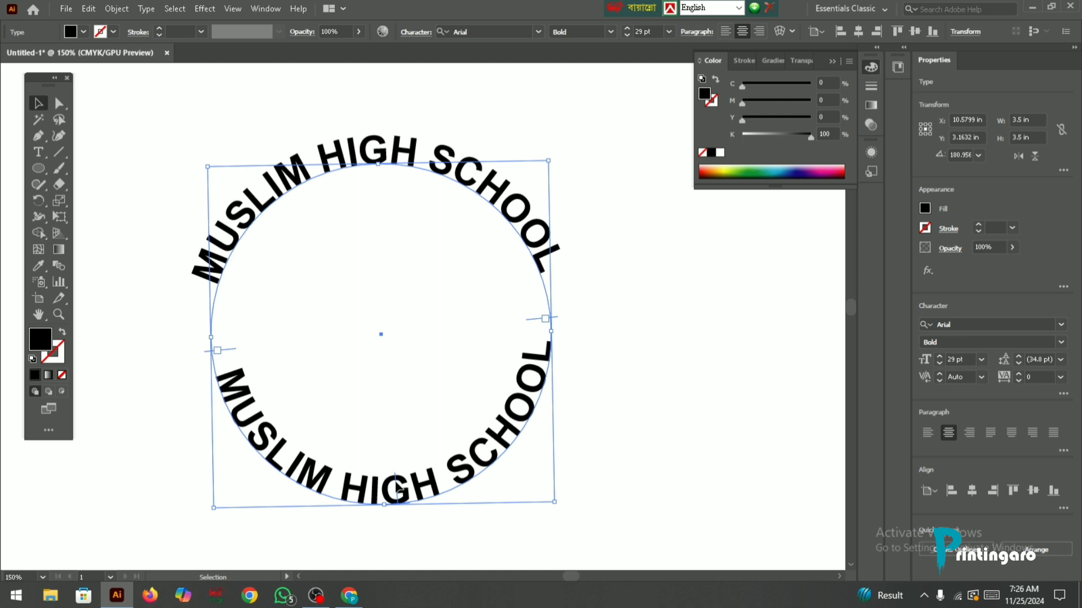
Replace the lower "MUSLIM HIGH SCHOOL" text on the circle with "Est: 2008" and deselect it
triple_click(343, 478)
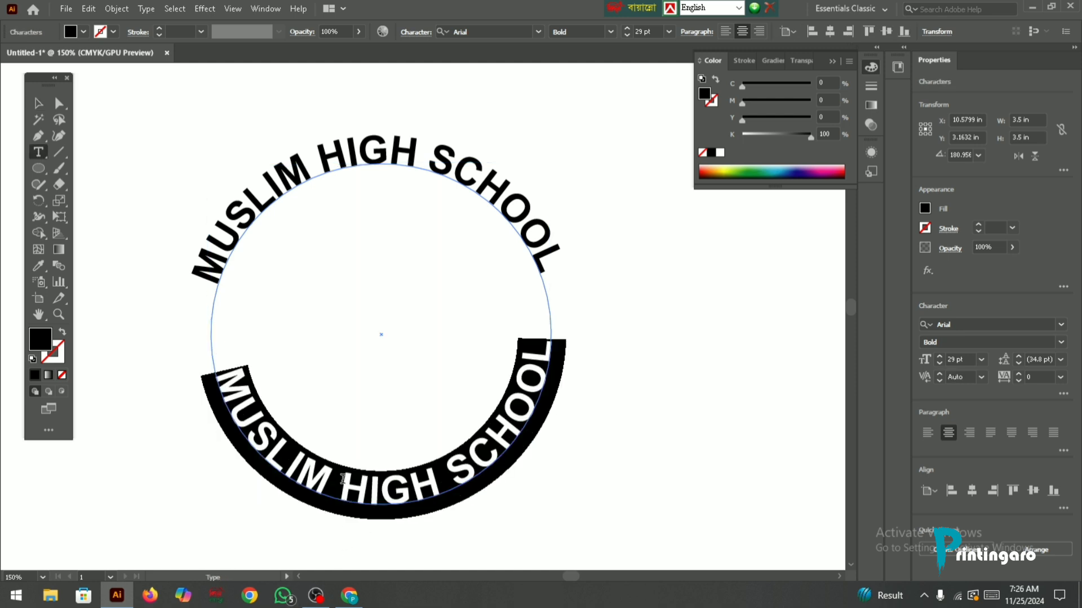
key("BackSpace")
type("W")
key("BackSpace")
type("E")
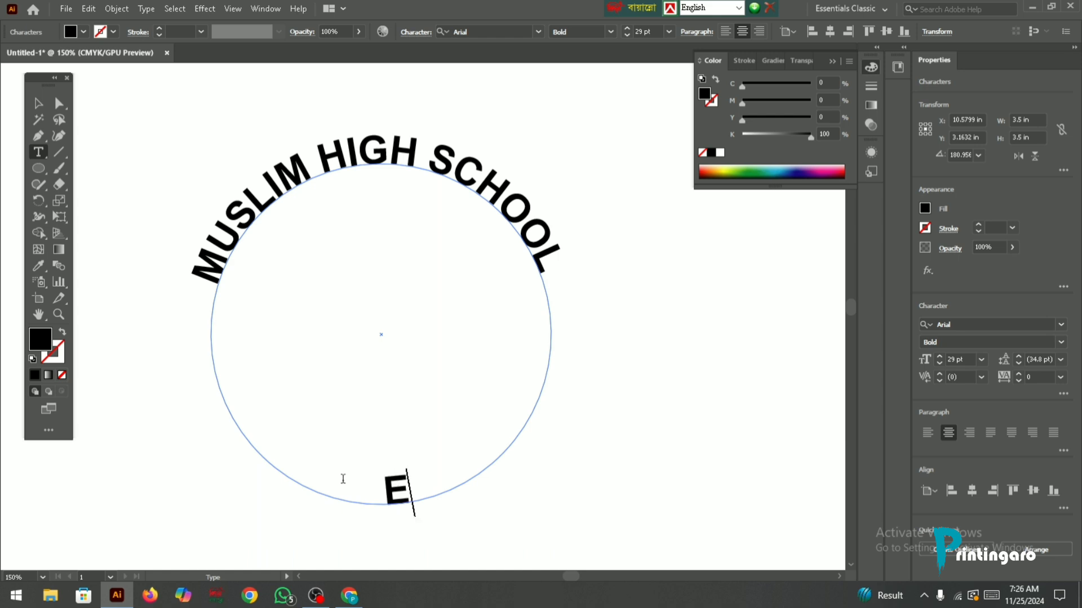
type("st")
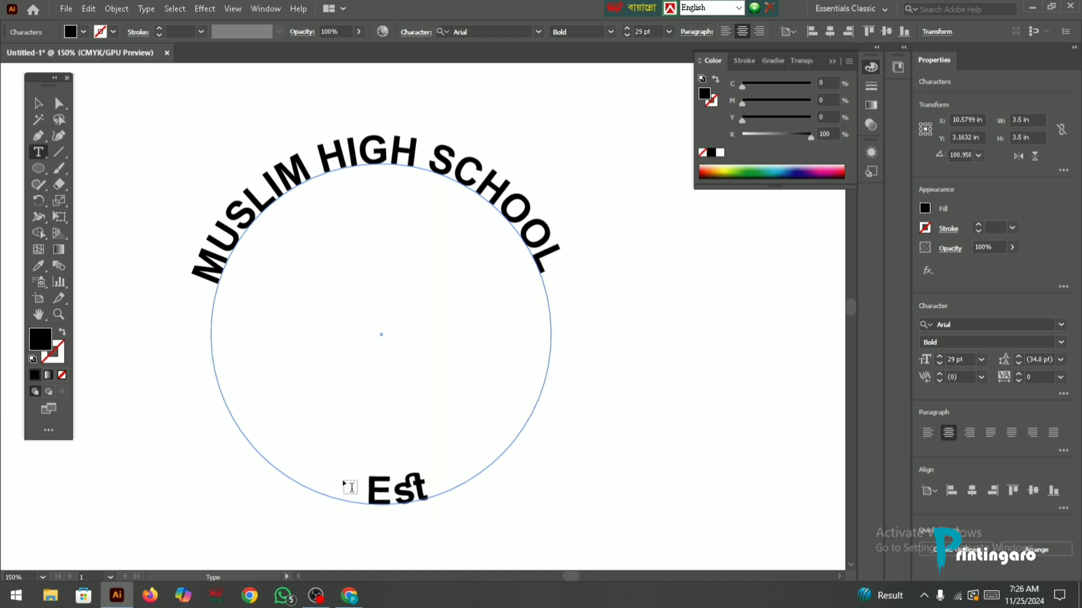
type(": 200")
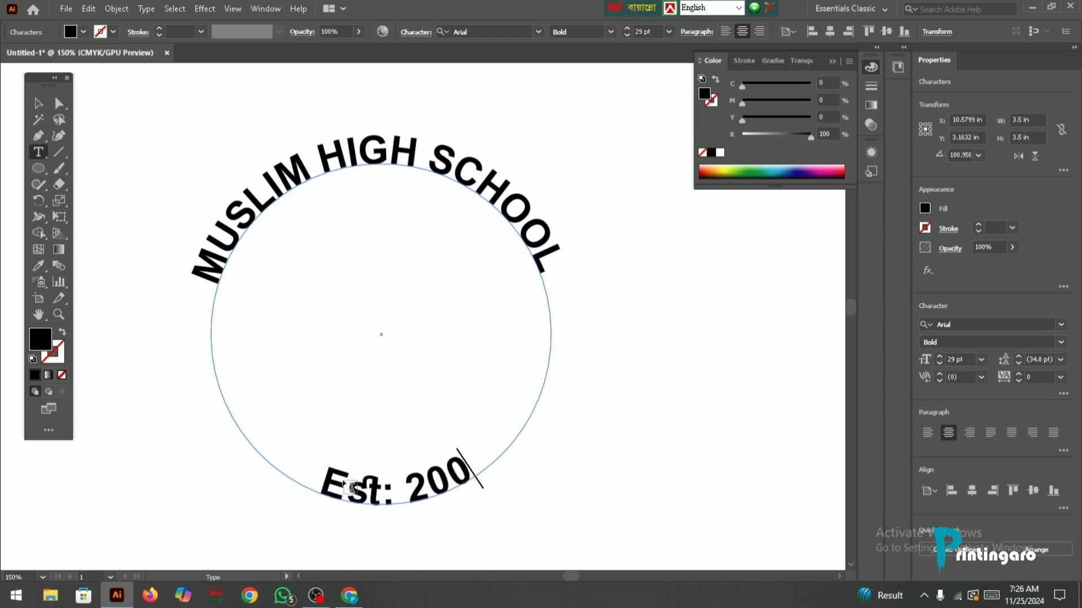
type("8")
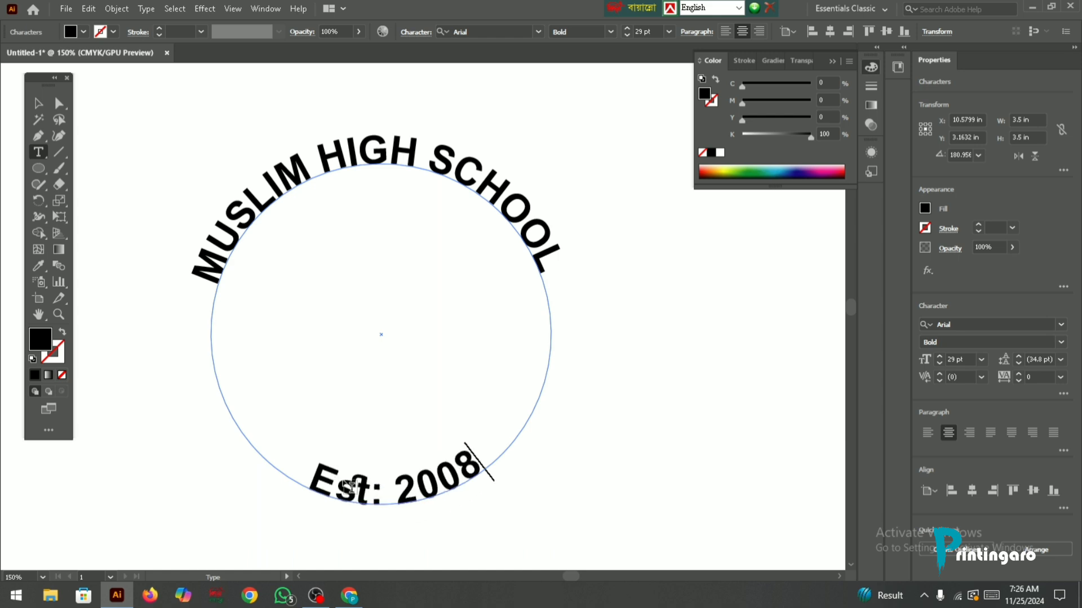
left_click(40, 107)
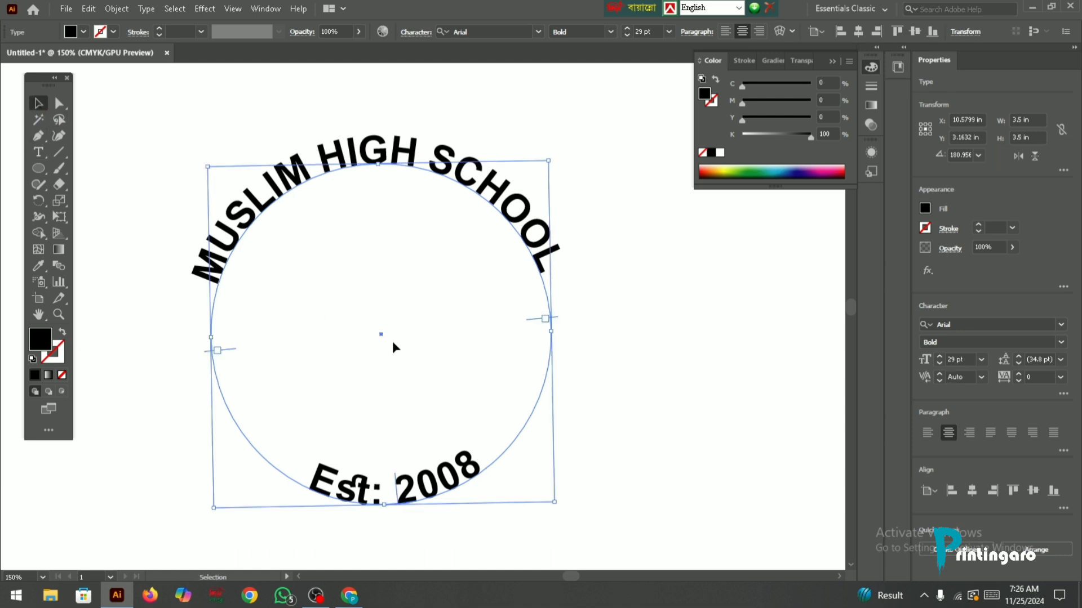
left_click(579, 329)
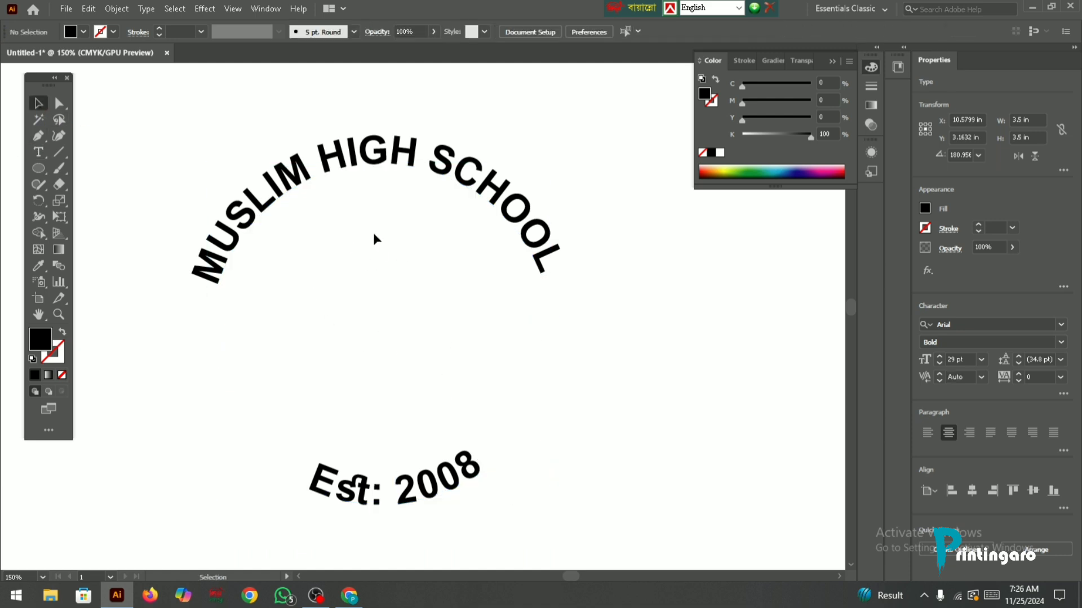
left_click_drag(122, 113, 479, 420)
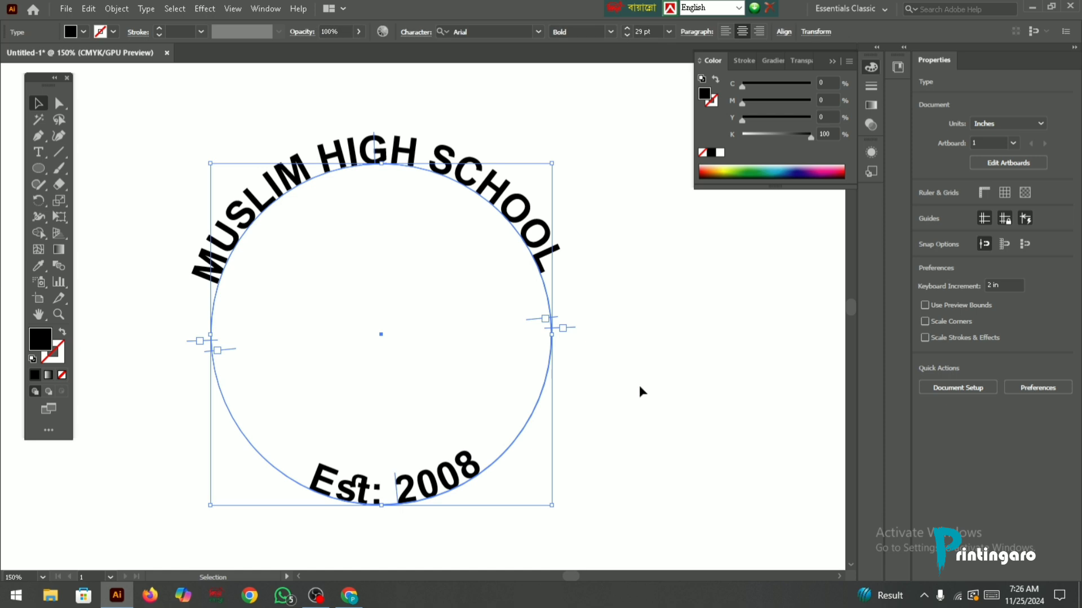
key("ctrl+h")
left_click(460, 337)
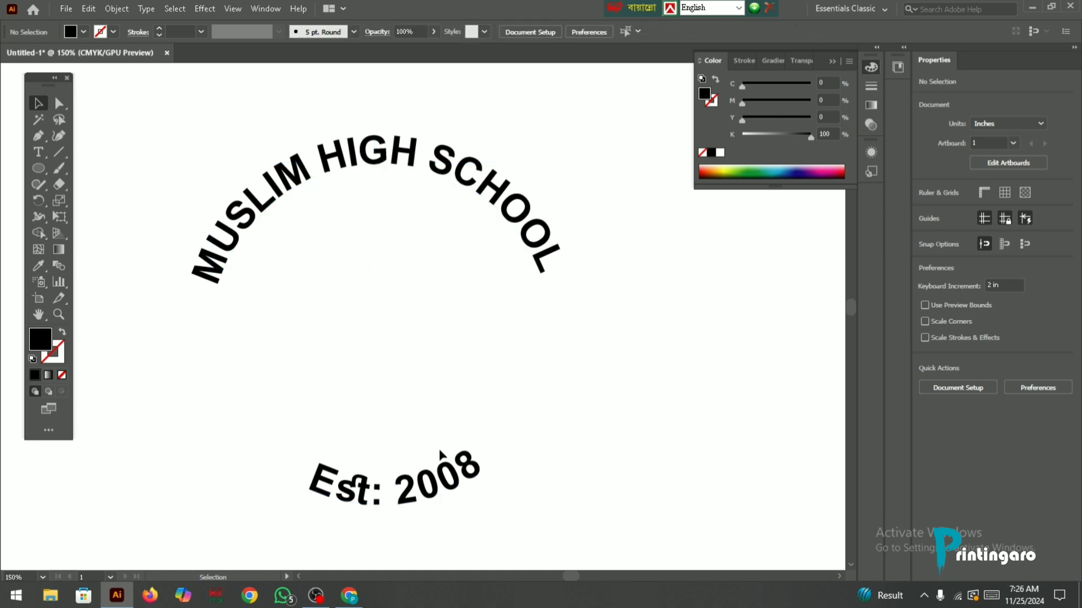
left_click(432, 493)
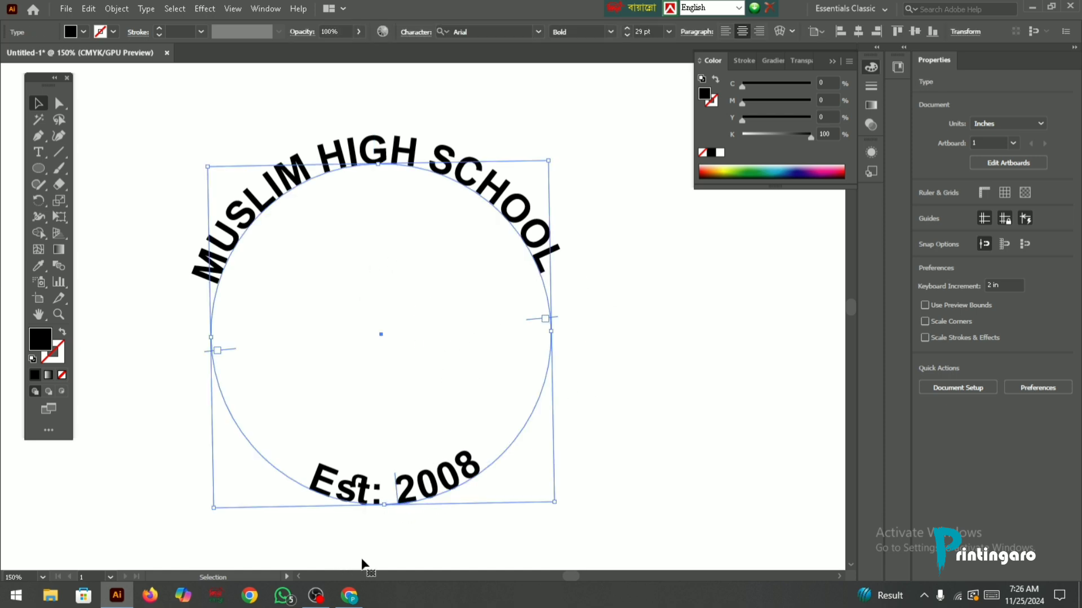
Switch to Chrome and copy the previewed Freepik school logo image with the open book and three figures
left_click(347, 601)
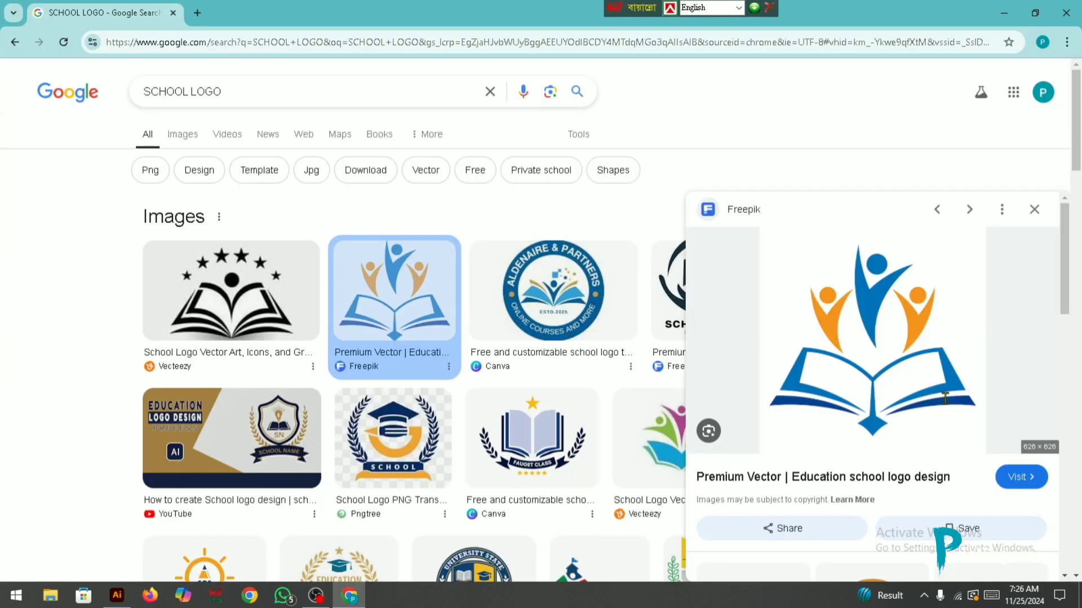
right_click(827, 304)
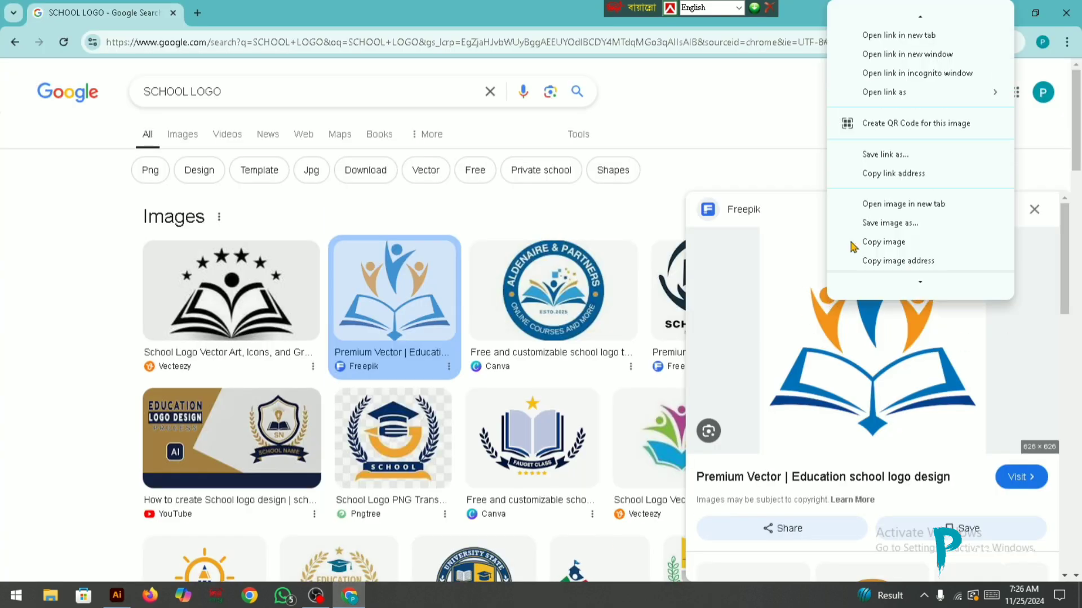
left_click(880, 243)
Switch back to Illustrator and paste the copied school logo image into the document
left_click(117, 596)
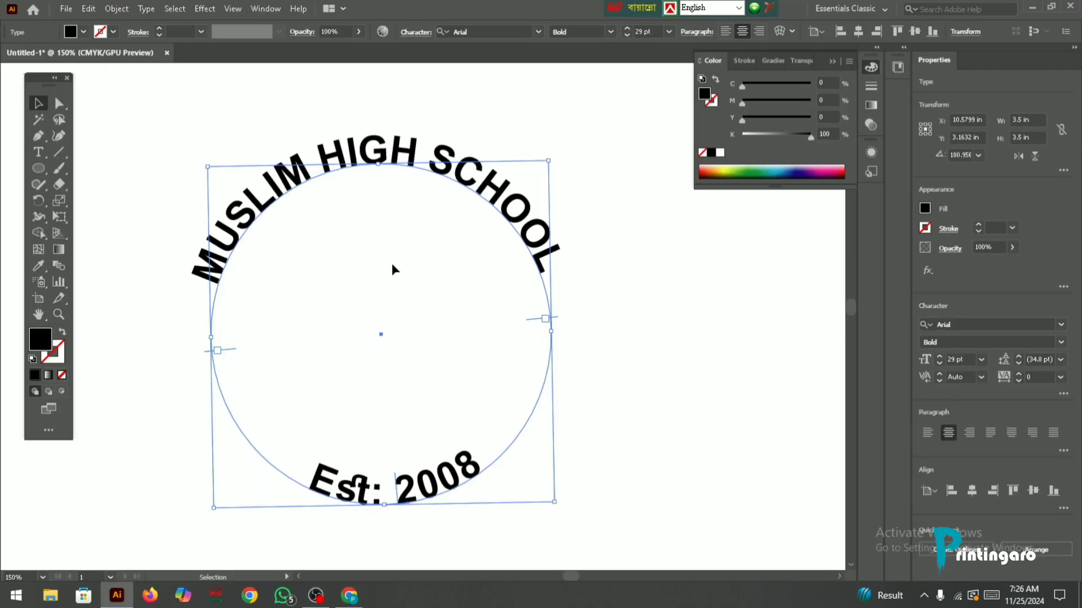
left_click(392, 264)
key("ctrl+v")
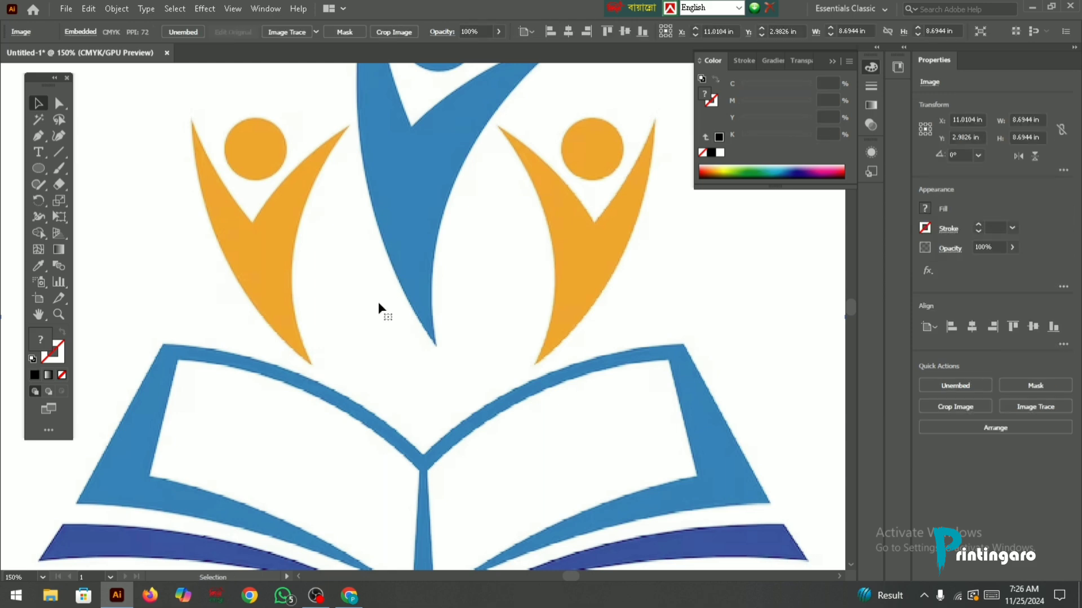
Scale the pasted logo down to about 2.23 in square and place it inside the circular text
key("ctrl+minus")
key("ctrl+minus")
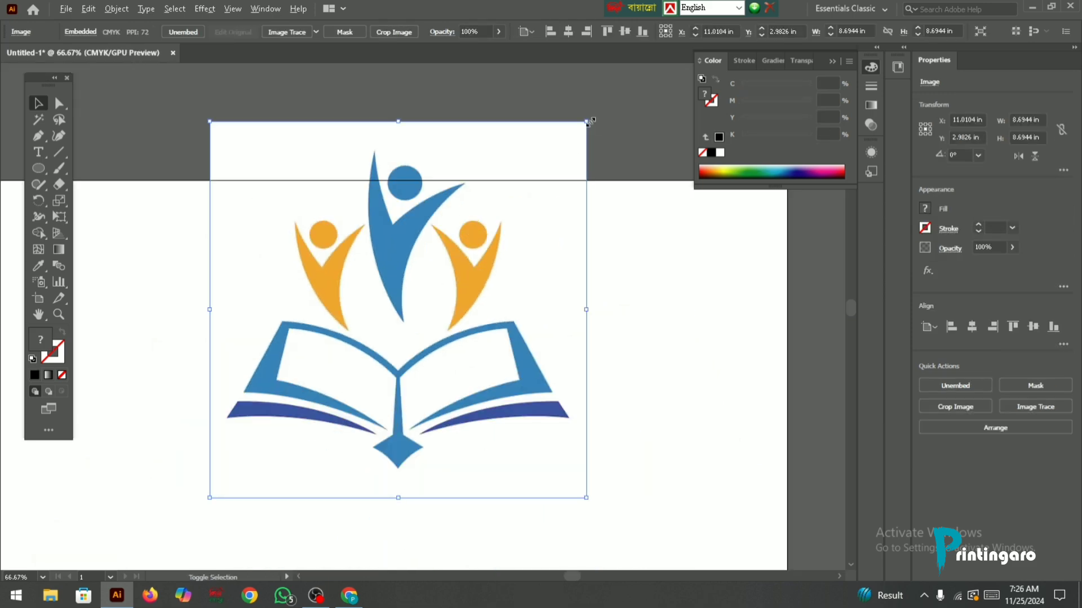
left_click_drag(591, 121, 483, 292)
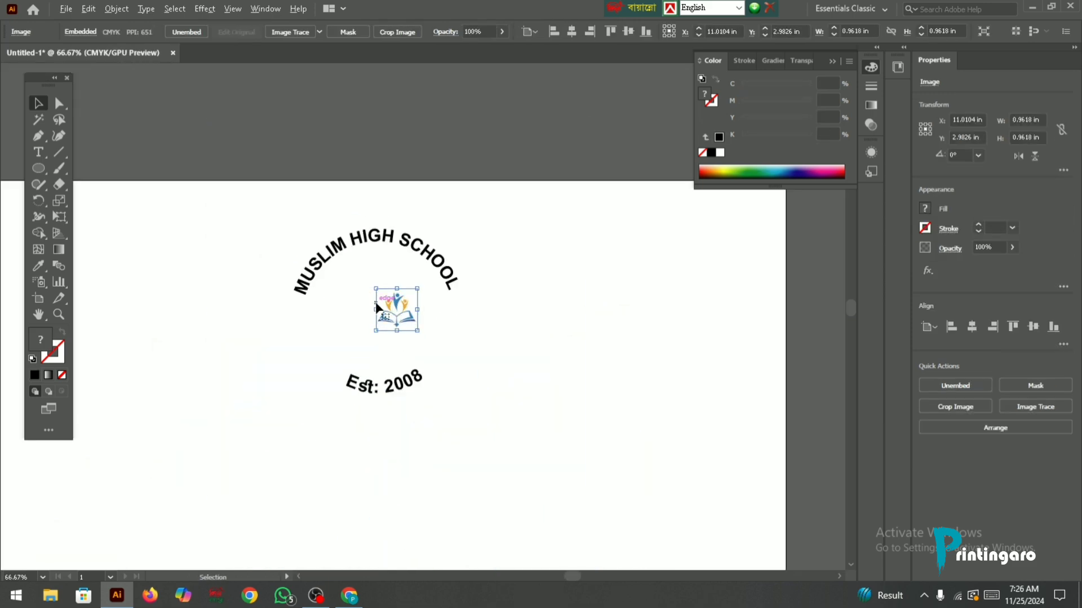
left_click_drag(377, 307, 421, 362)
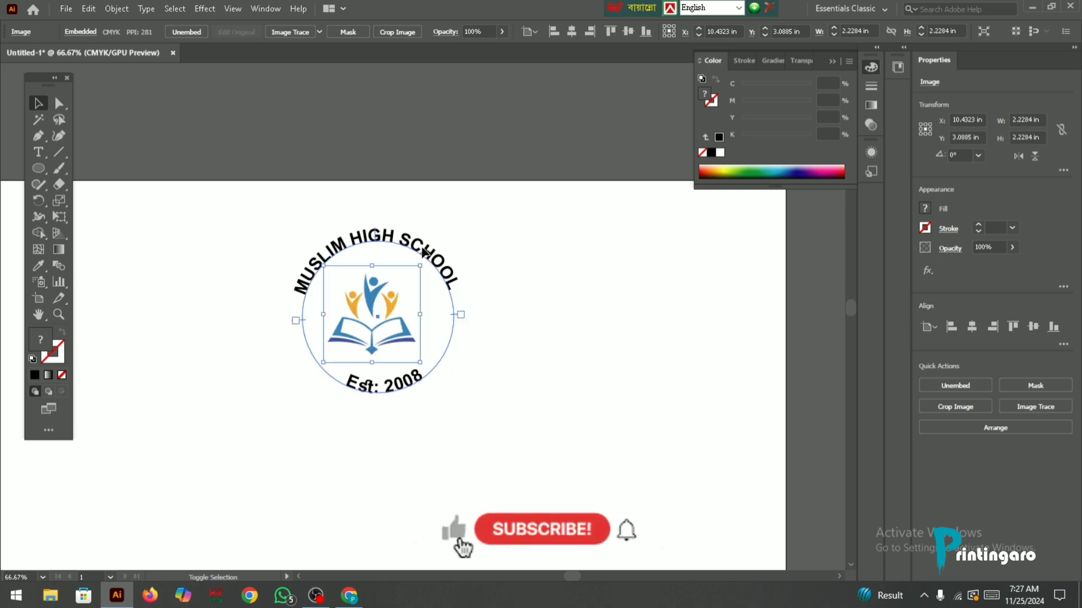
Center the logo horizontally and vertically with the upper circle text, then deselect everything
left_click(424, 252, "shift")
left_click(972, 326)
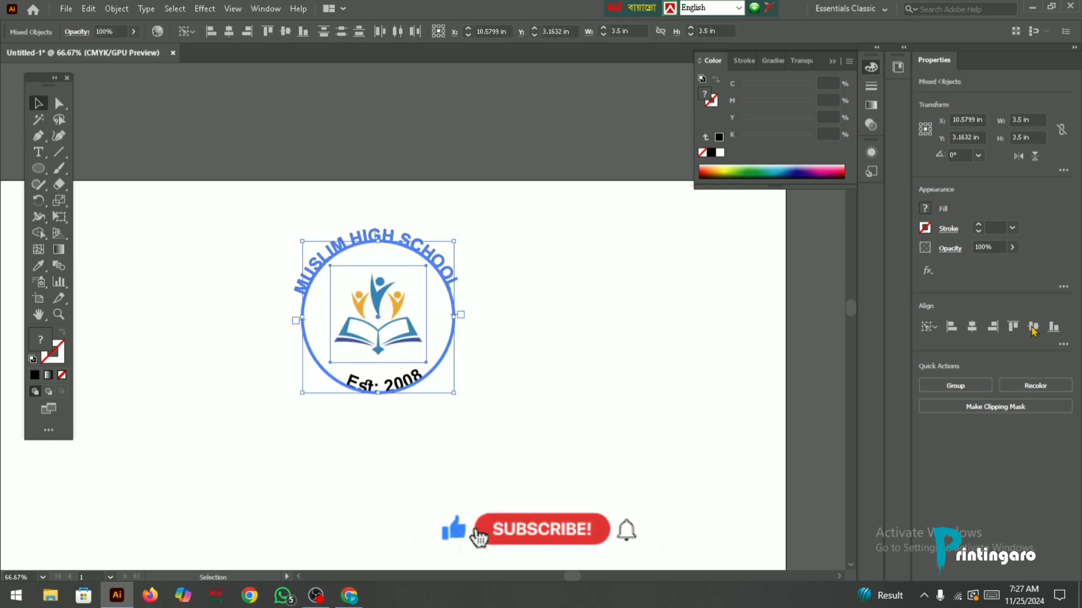
left_click(1033, 327)
left_click(615, 291)
Examine the finished emblem, checking the upper and lower path texts around the logo
scroll(337, 272, "up", 1)
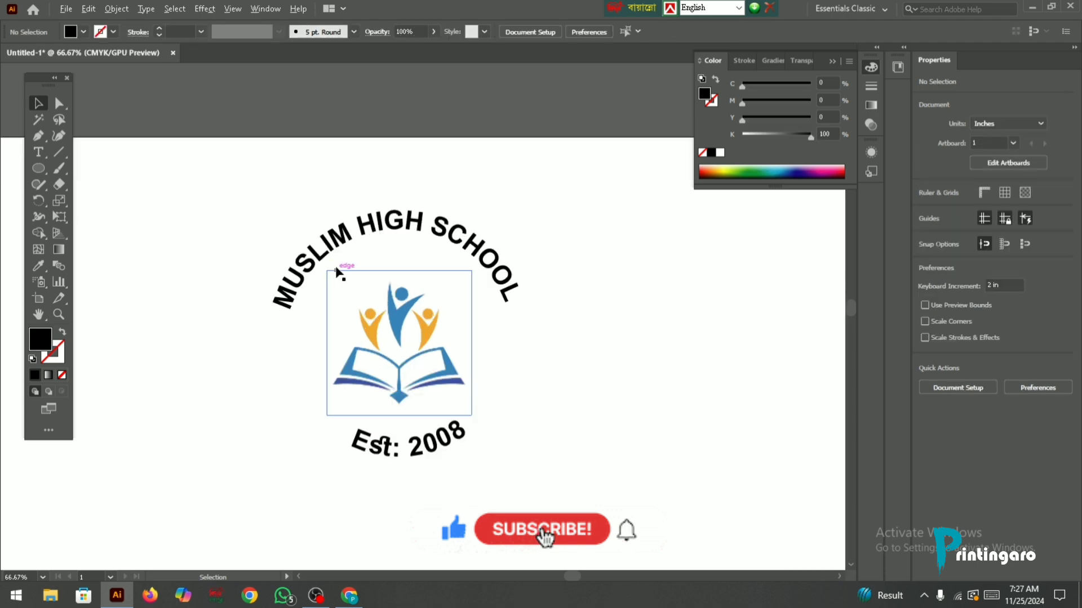
scroll(336, 270, "up", 1)
scroll(397, 249, "down", 1)
scroll(397, 249, "up", 1)
scroll(386, 291, "down", 1)
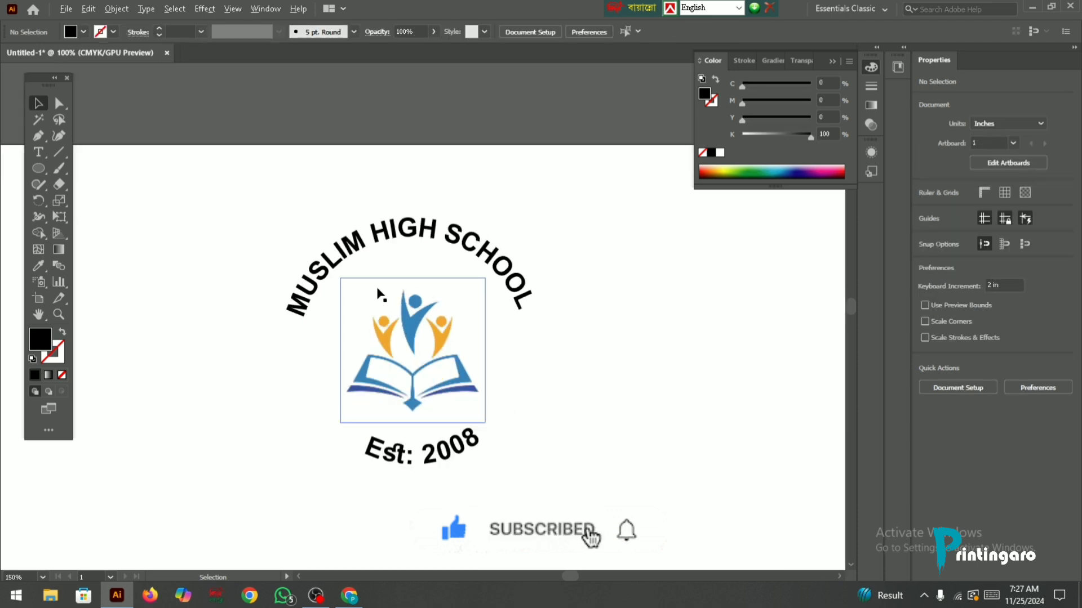
left_click(351, 249)
left_click(60, 356)
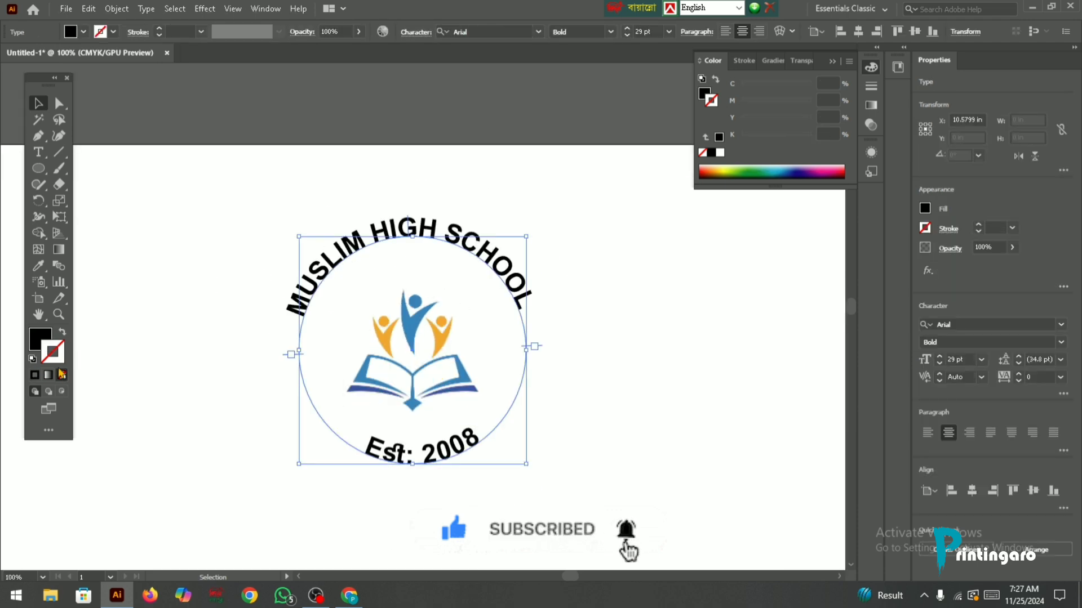
left_click(271, 243)
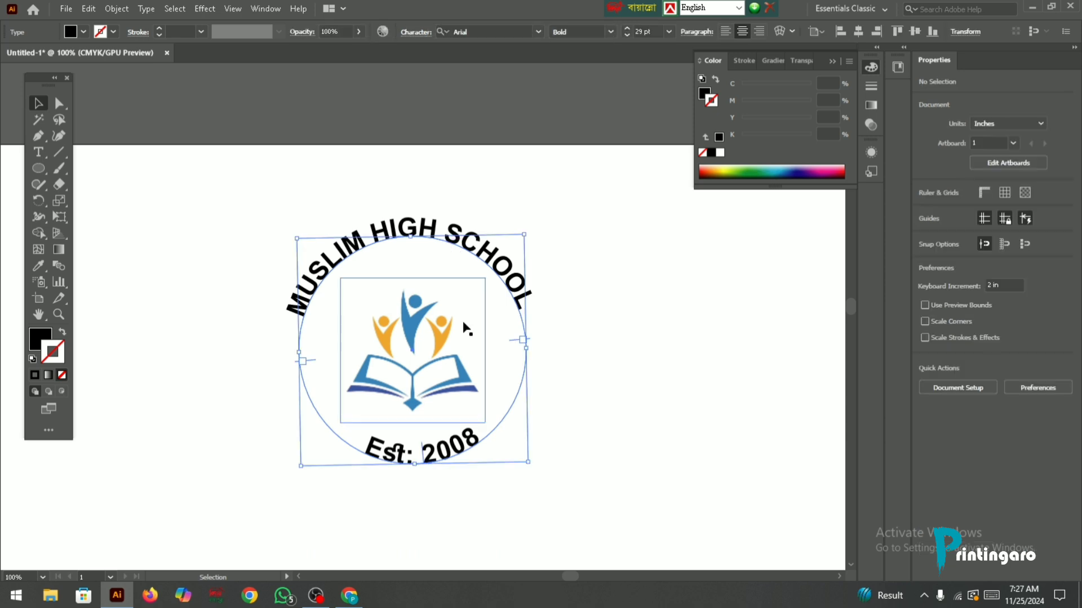
scroll(563, 417, "down", 2)
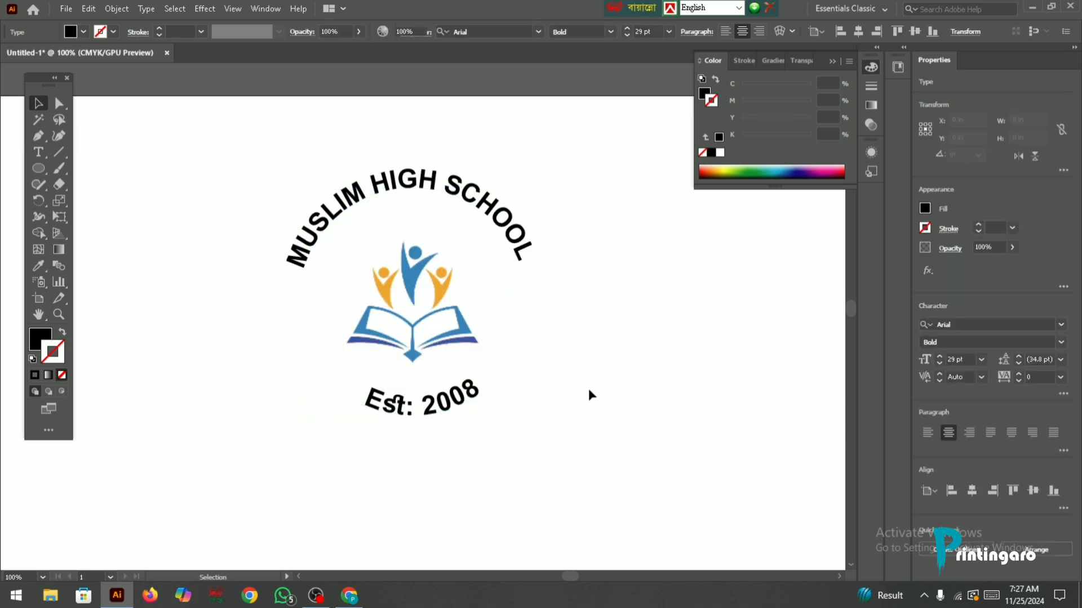
left_click(588, 391)
scroll(471, 280, "up", 2)
scroll(424, 314, "down", 2)
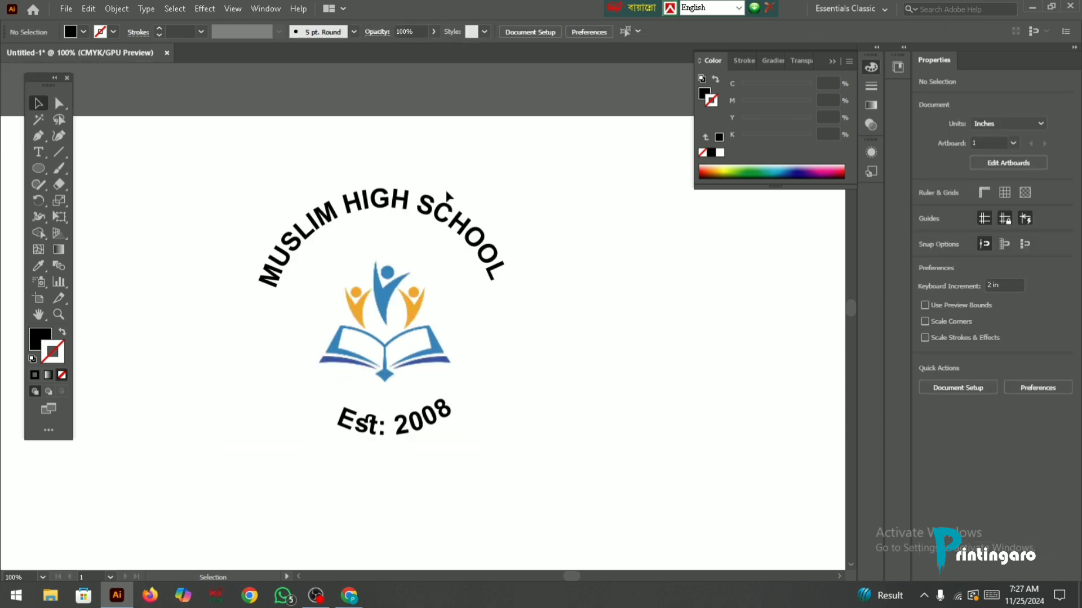
left_click(434, 213)
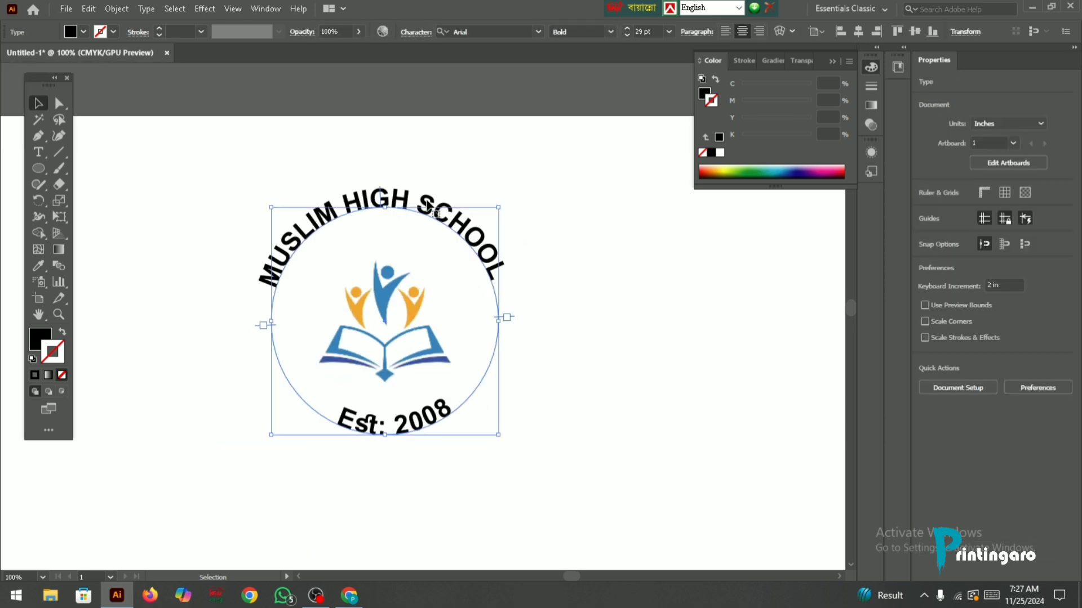
left_click(522, 306)
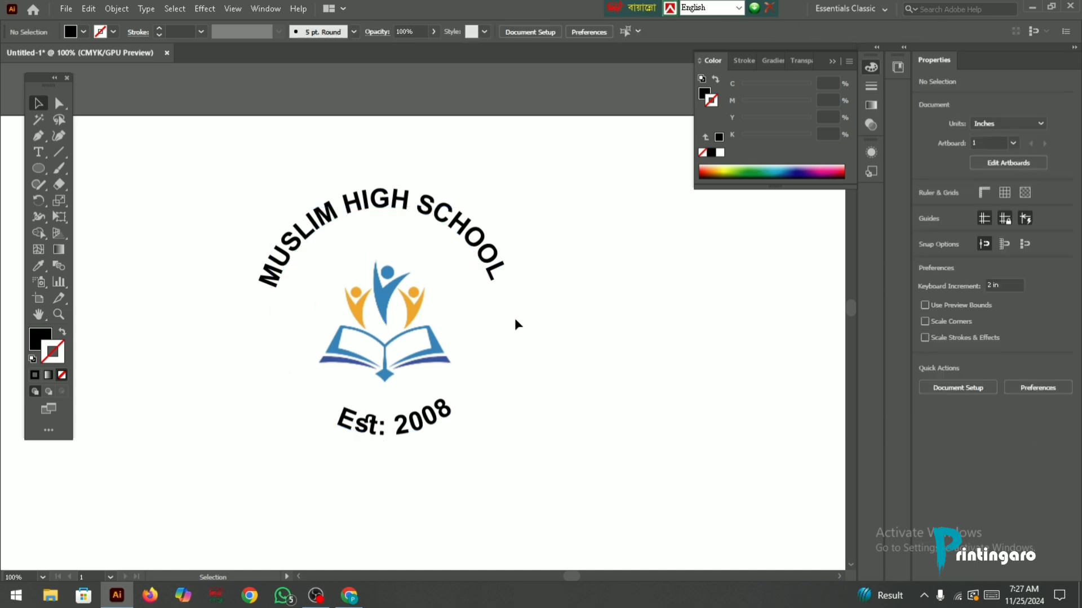
Try a solid black stroke on the upper circle text, then undo it and deselect the text
left_click(438, 202)
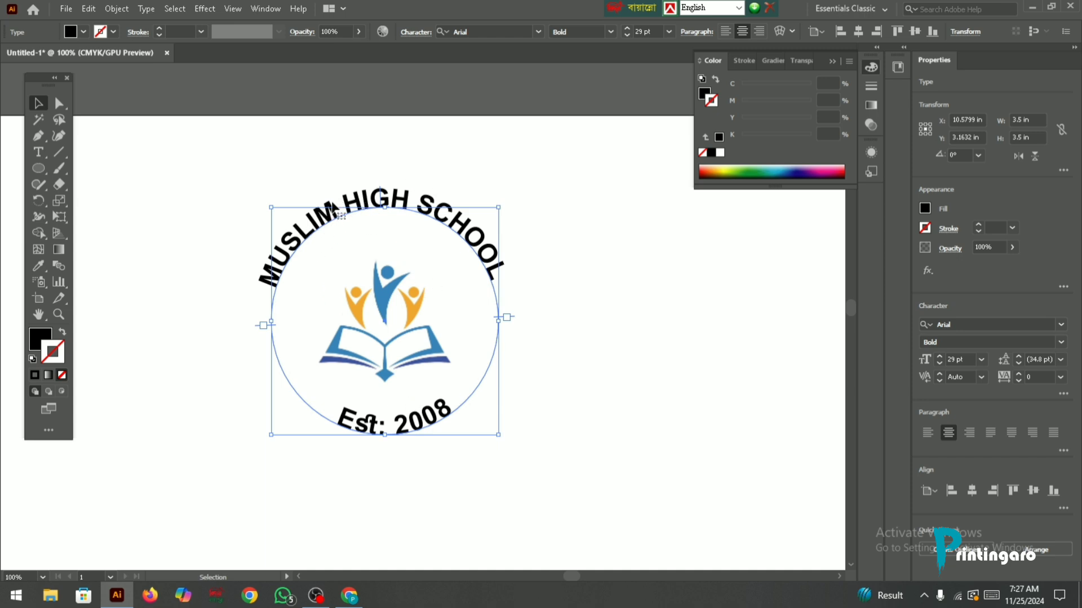
left_click_drag(335, 210, 308, 224)
left_click(38, 152)
left_click(111, 186)
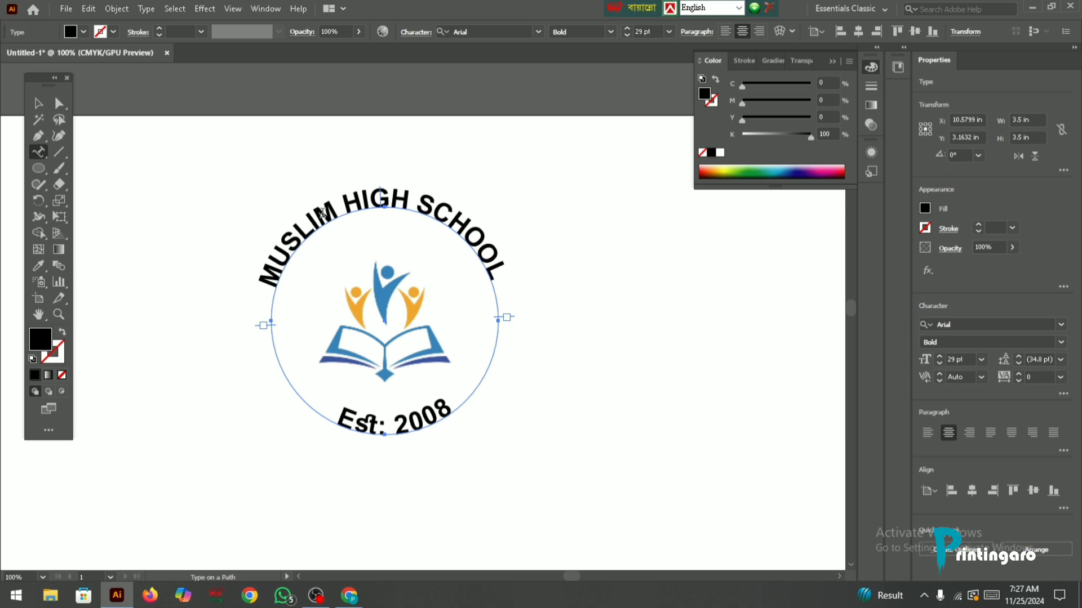
left_click(38, 104)
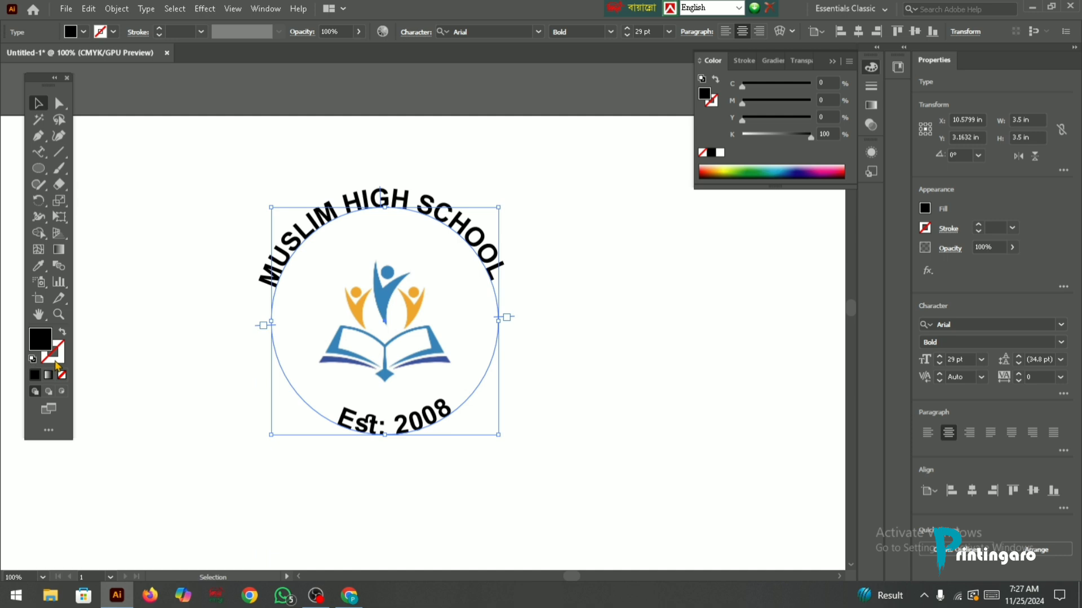
left_click(34, 376)
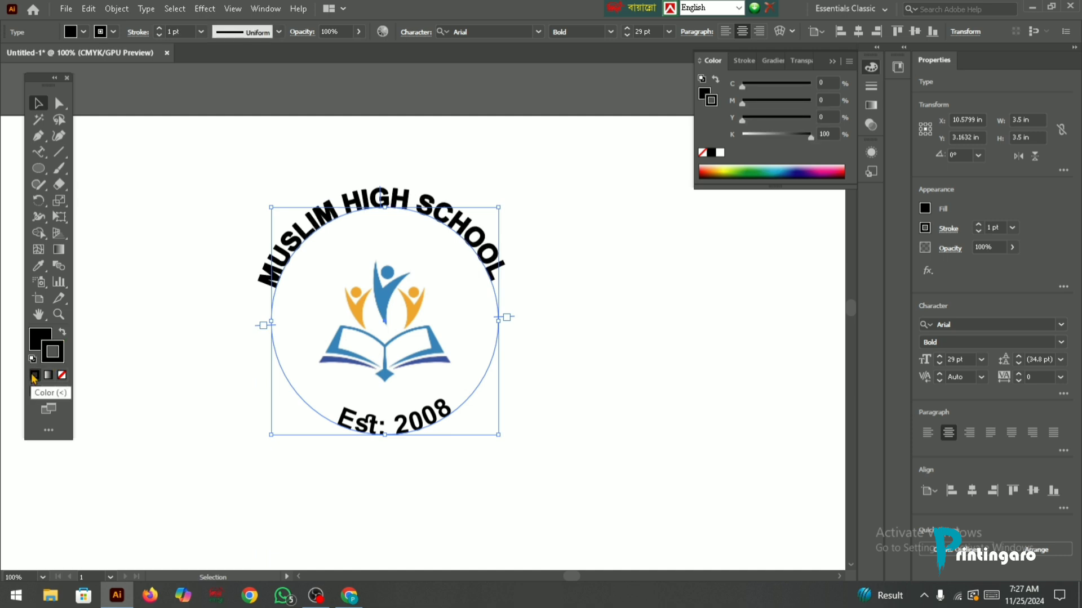
key("ctrl+z")
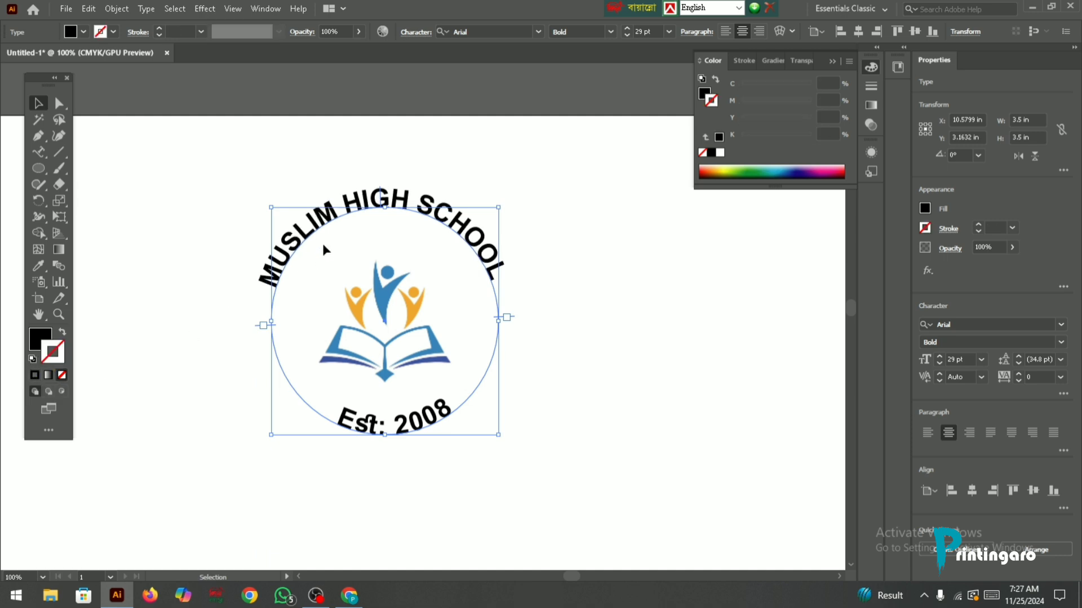
left_click(491, 468)
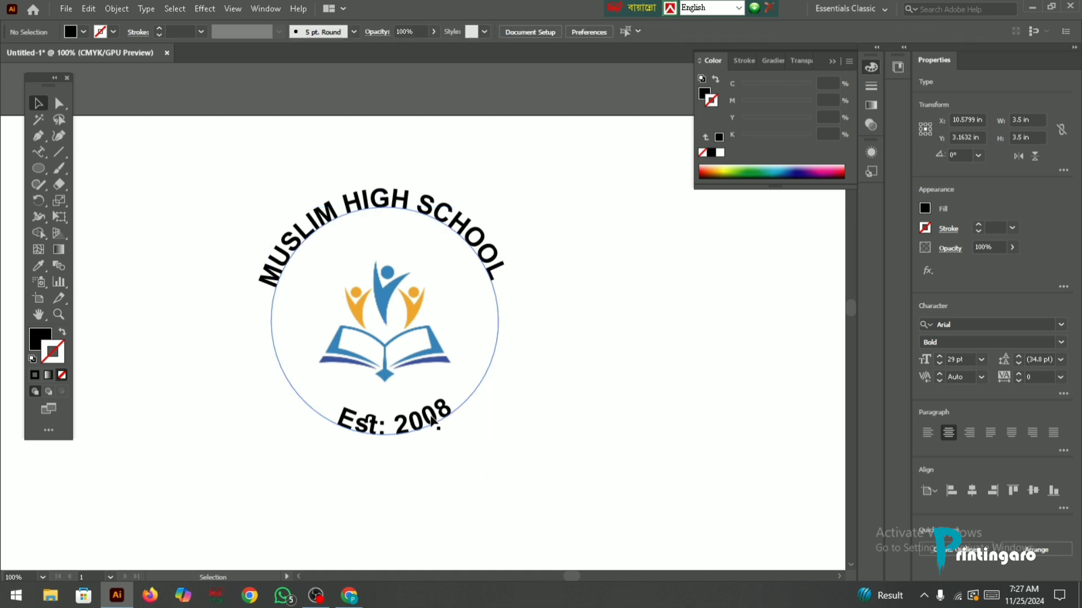
Set Align to Path to Center for both the upper and lower circle texts in Type on a Path Options, then deselect them
left_click(397, 196)
left_click(491, 454)
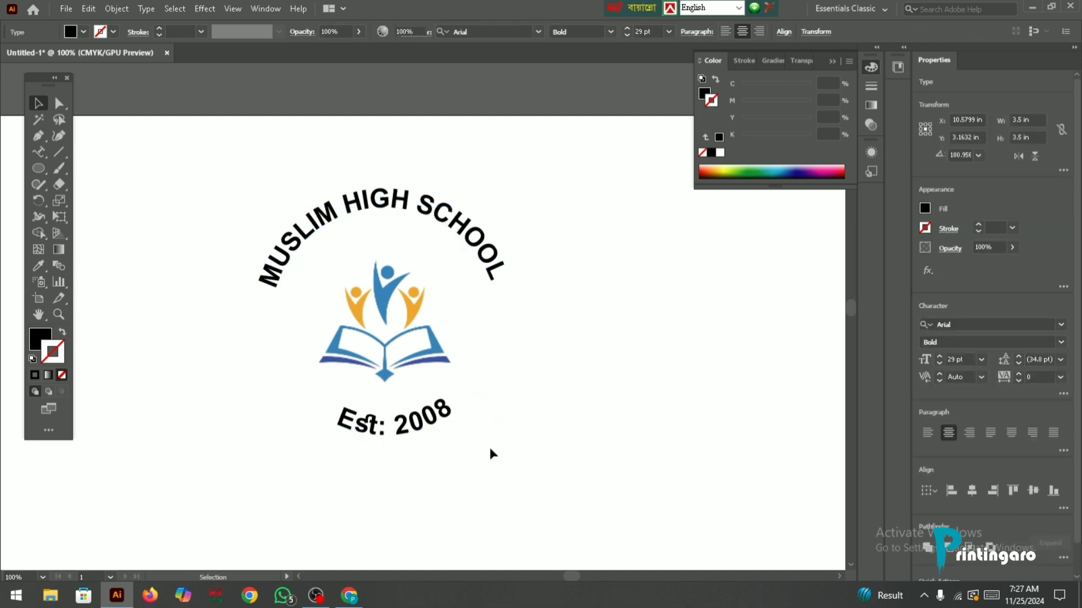
left_click(405, 209)
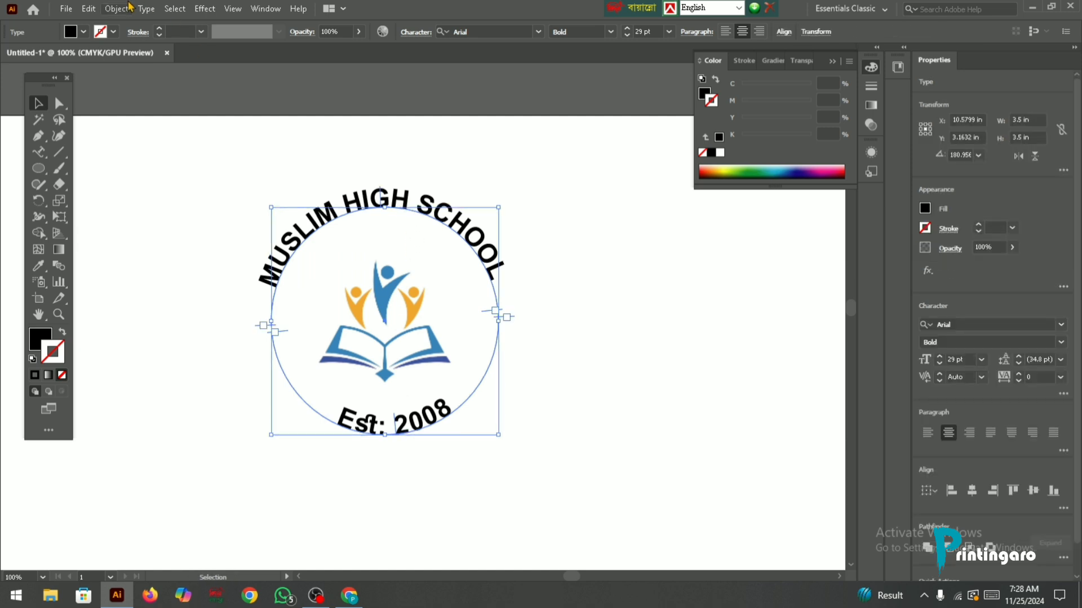
left_click(146, 8)
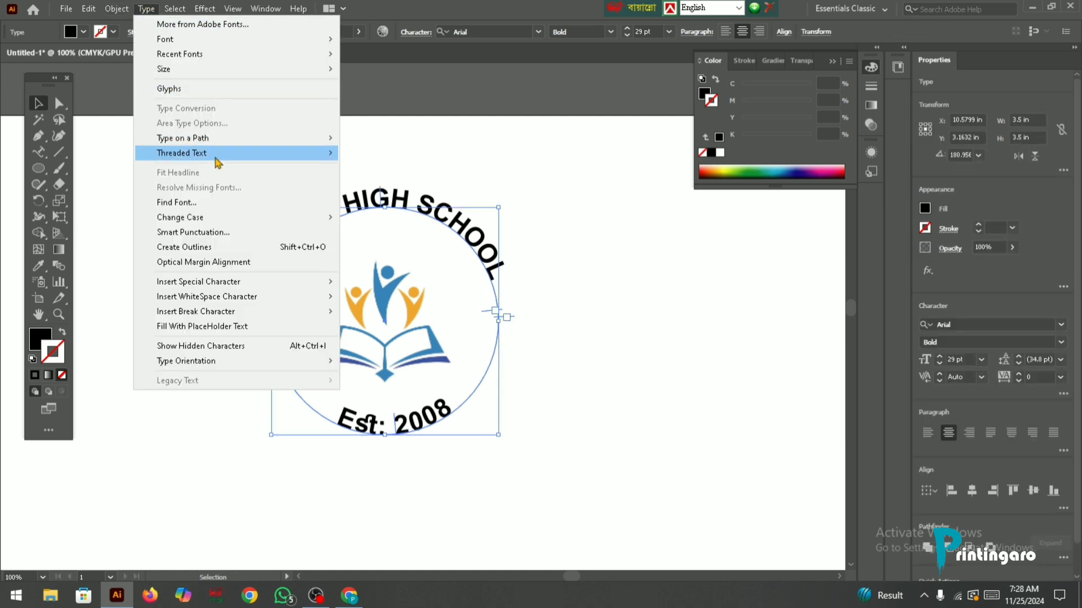
mouse_move(212, 137)
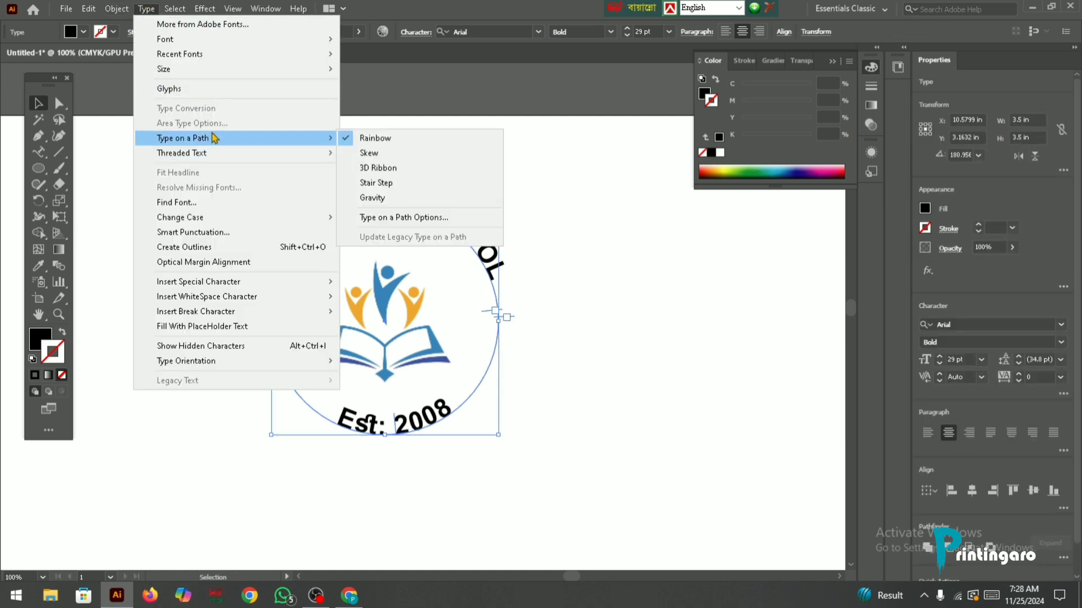
left_click(413, 225)
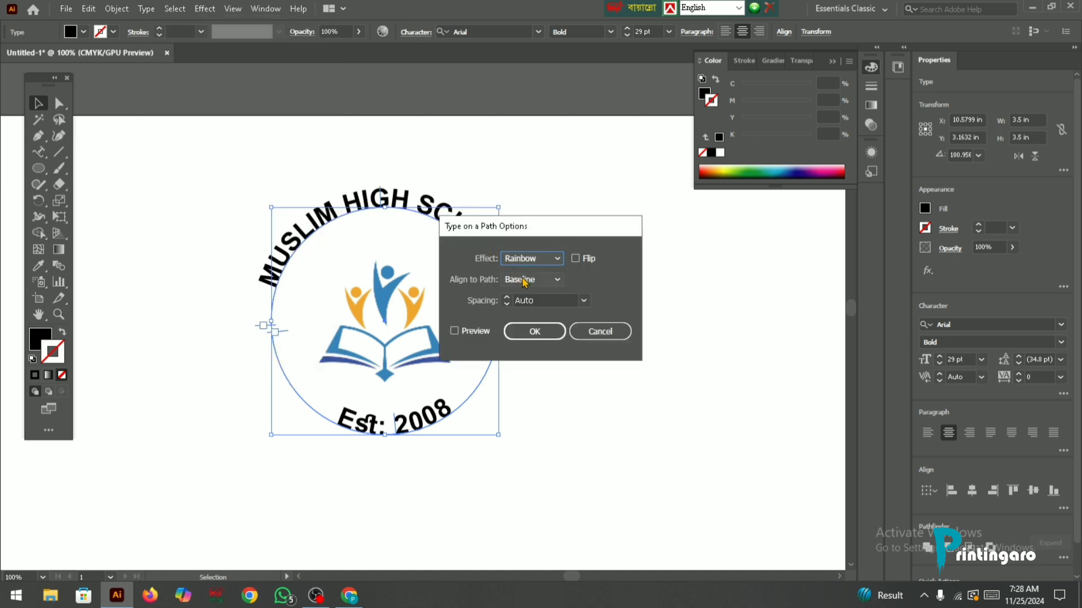
left_click(524, 280)
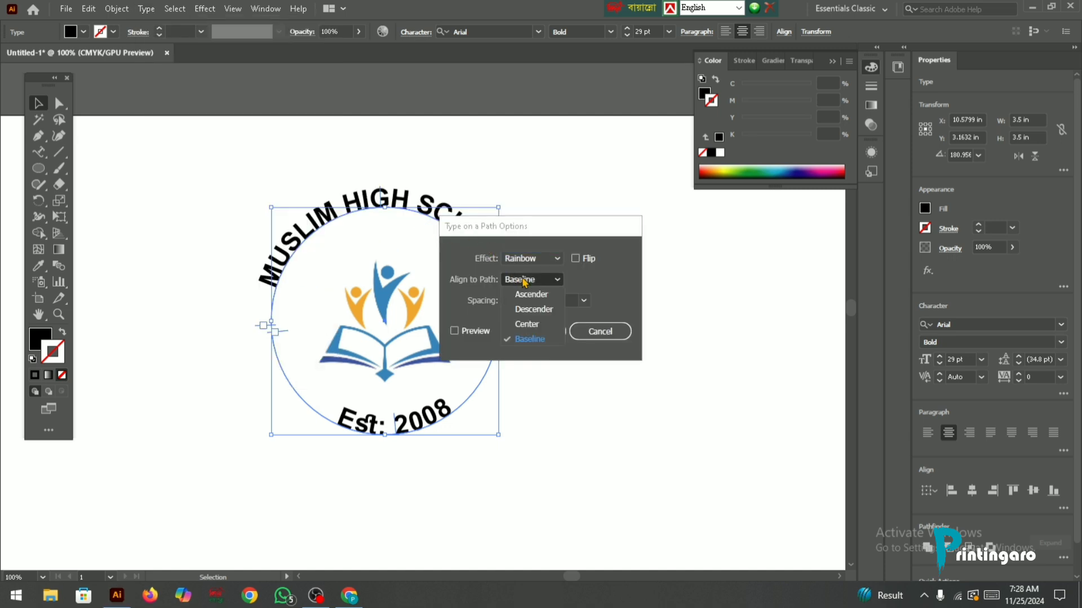
left_click(454, 330)
left_click(534, 331)
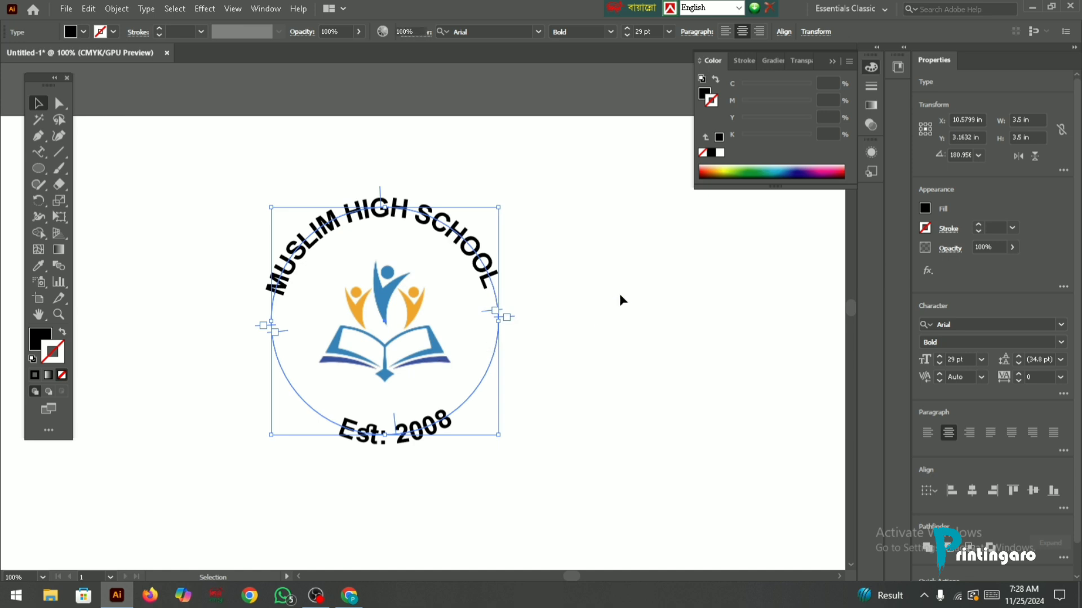
left_click(620, 292)
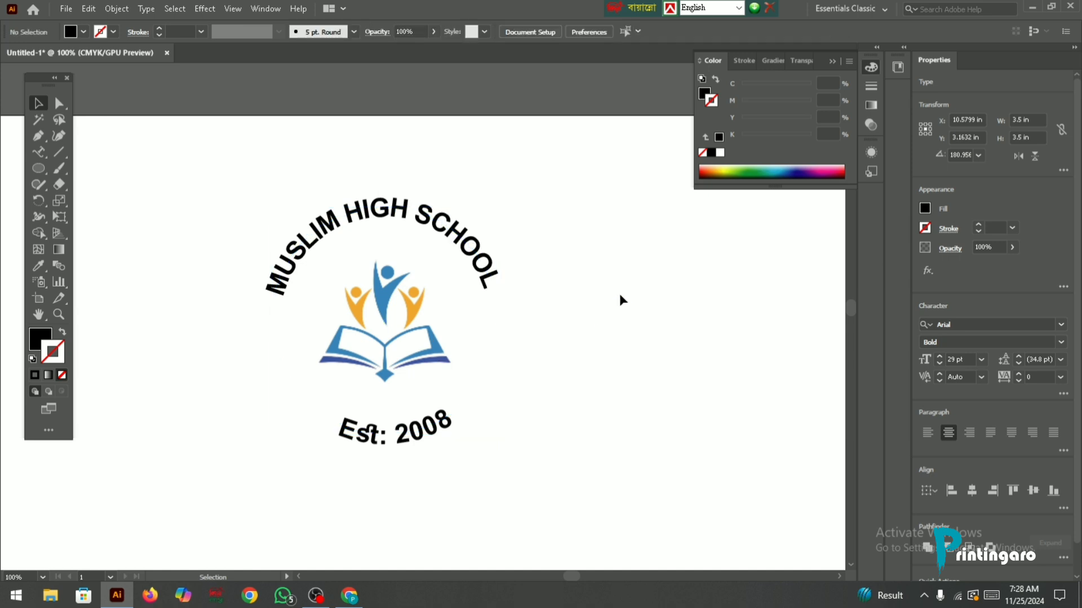
Recolor the upper "MUSLIM HIGH SCHOOL" text with the blue sampled from the logo's central figure, then deselect it
left_click(314, 242)
left_click(671, 191)
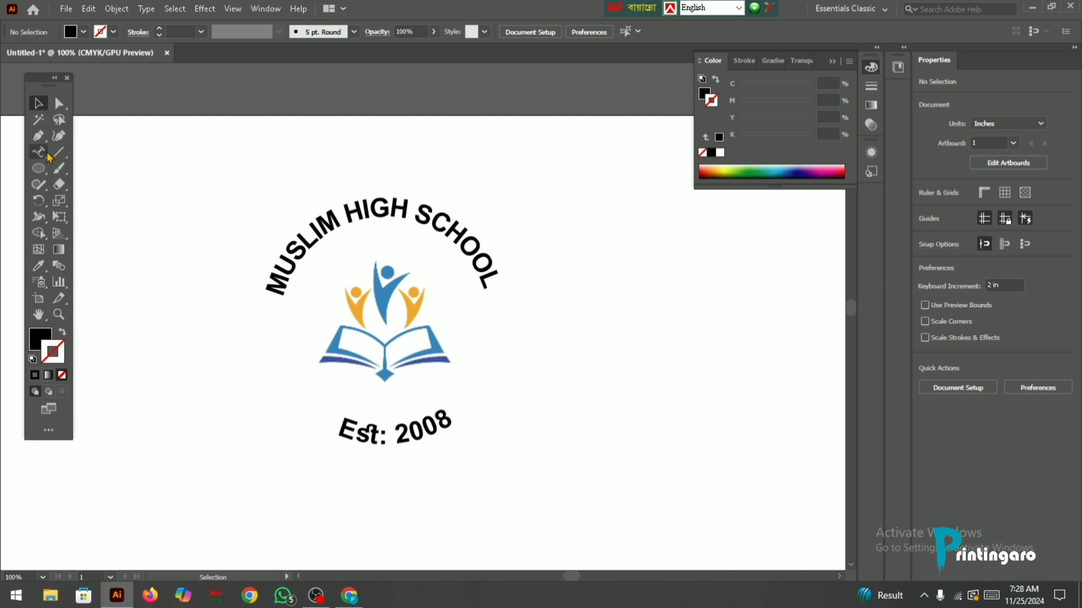
left_click(297, 228)
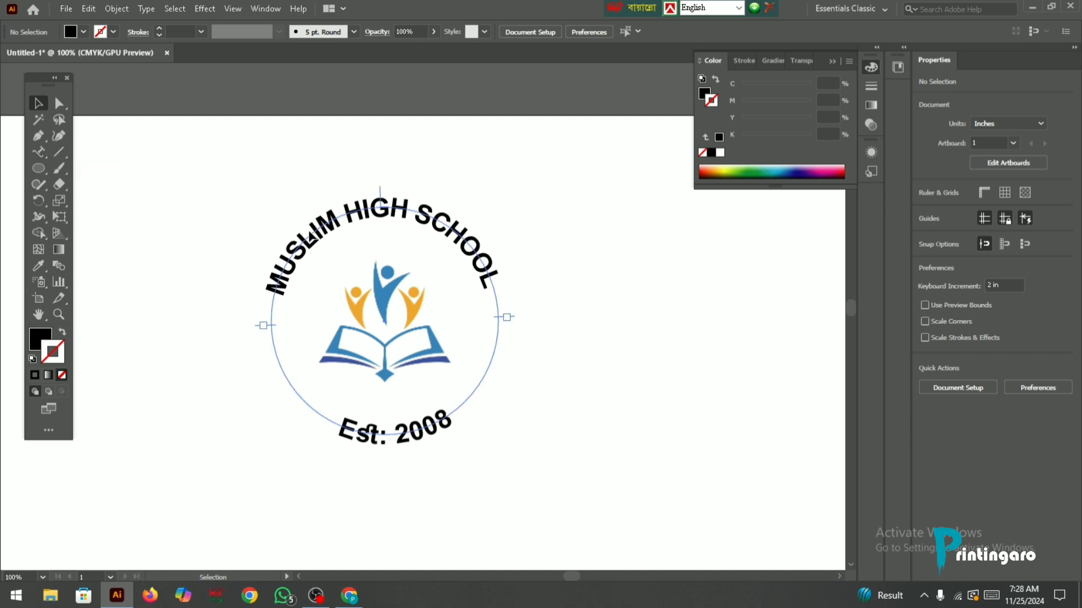
left_click(39, 269)
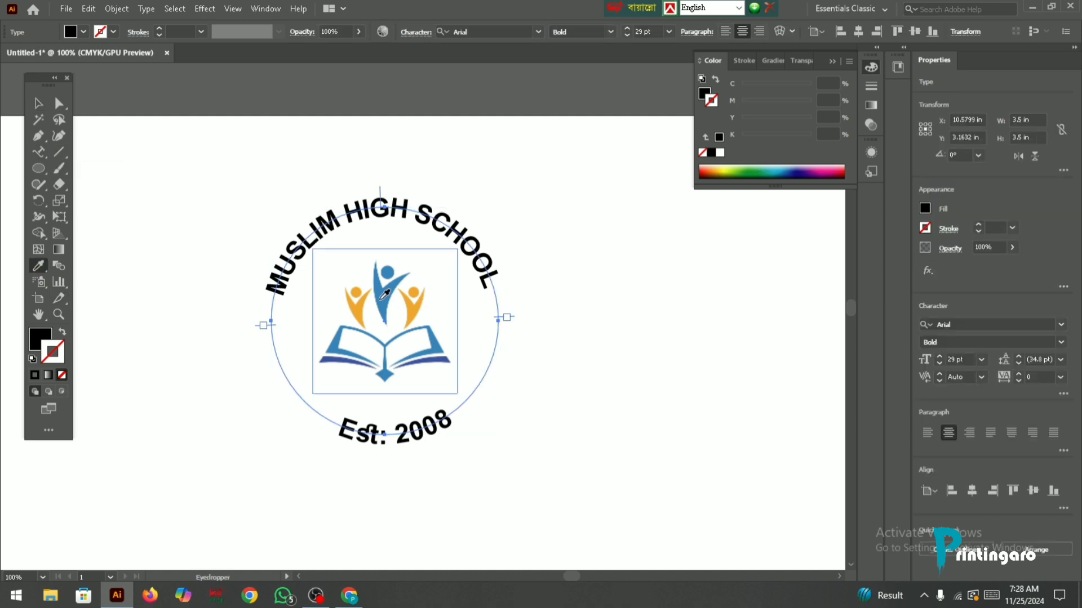
left_click(386, 291)
left_click(36, 103)
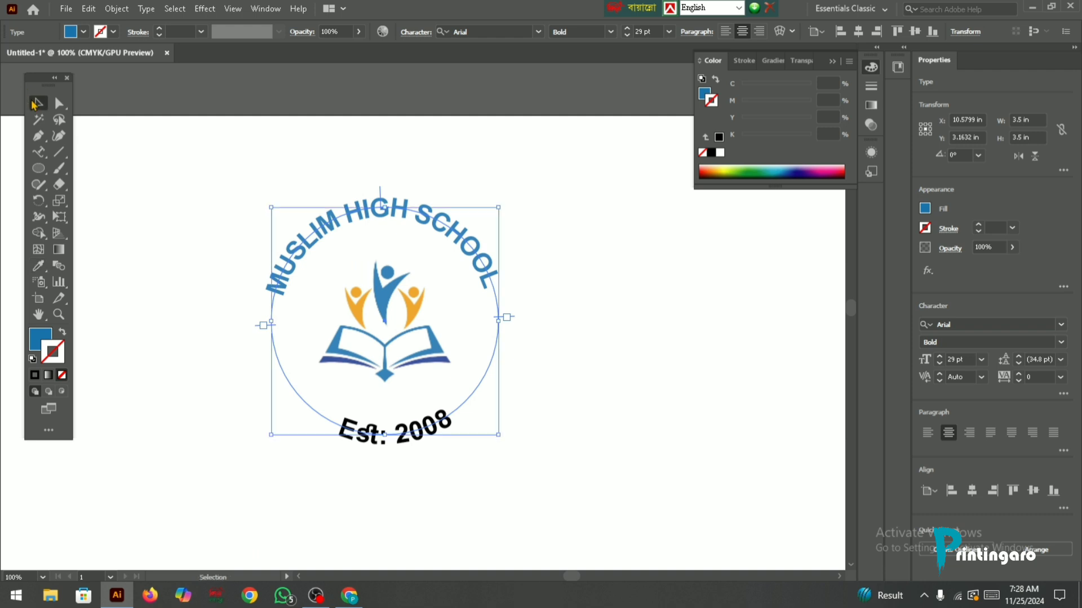
left_click(307, 165)
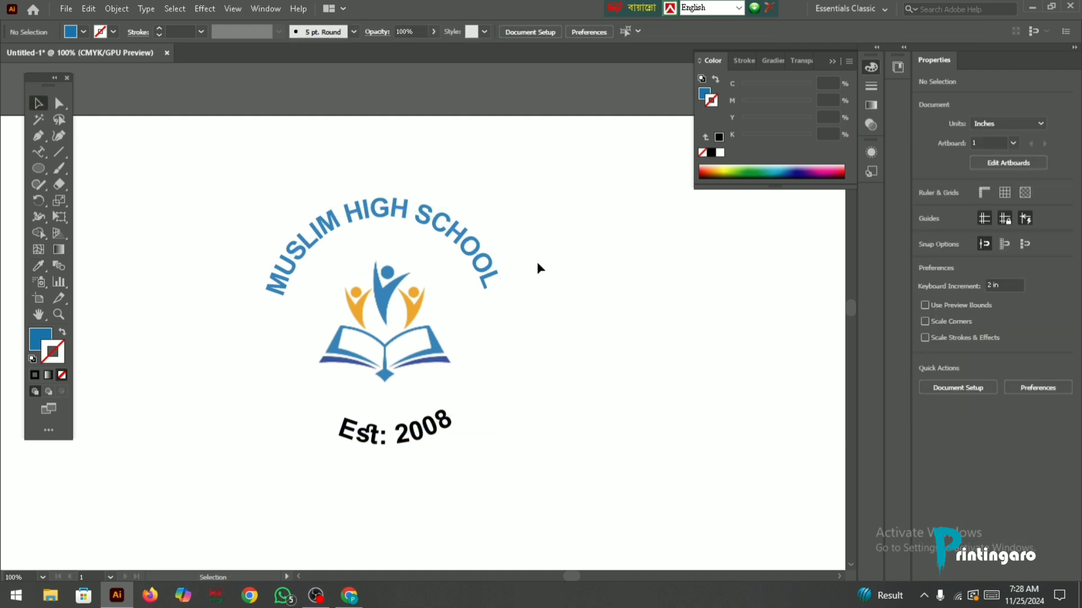
left_click(389, 213)
key("ctrl+shift+a")
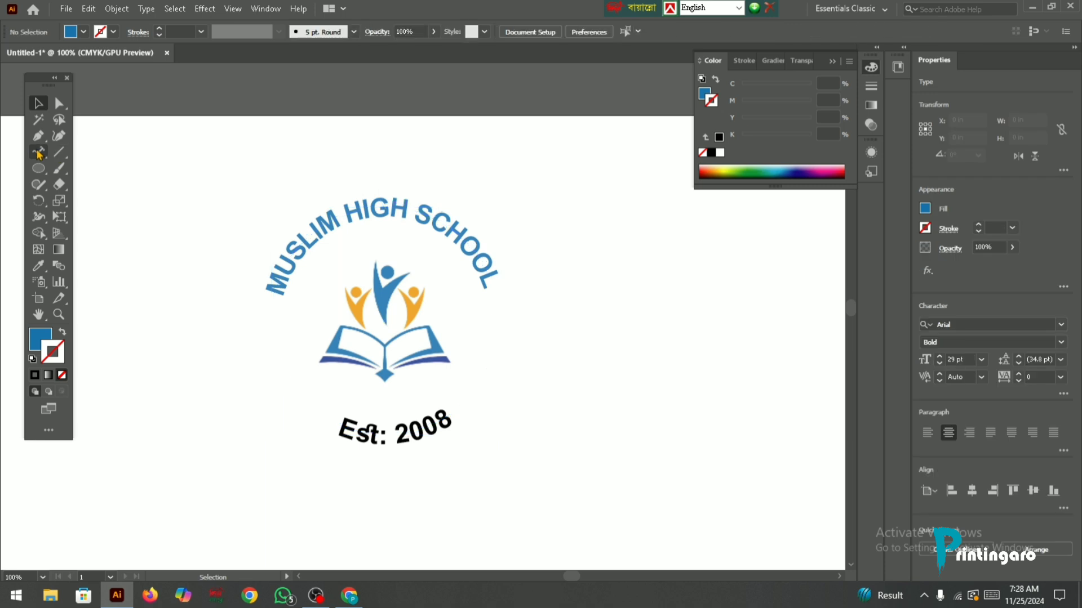
left_click(40, 153)
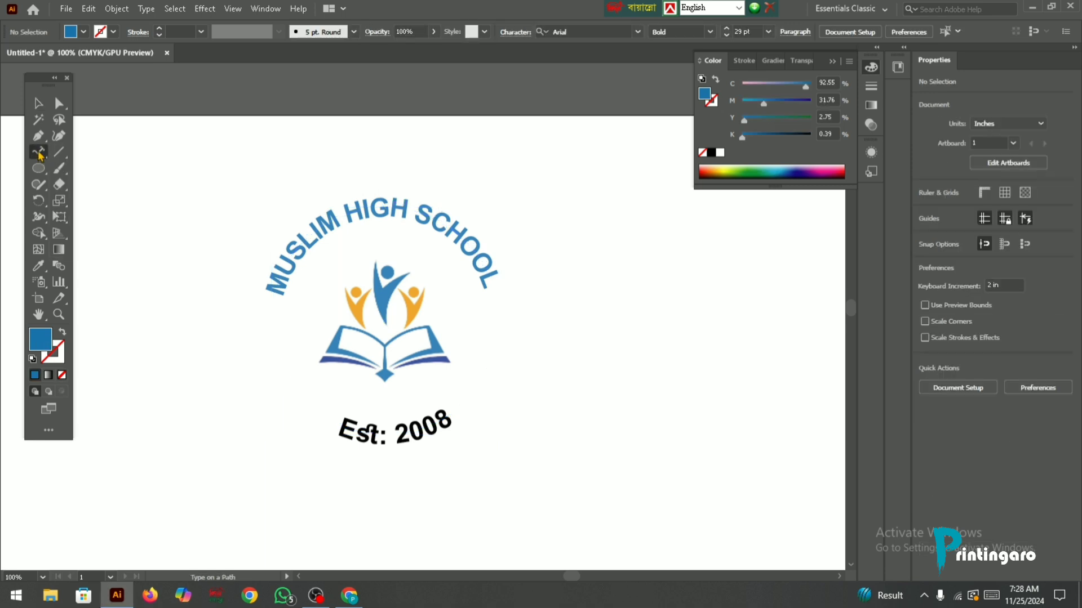
left_click(395, 210)
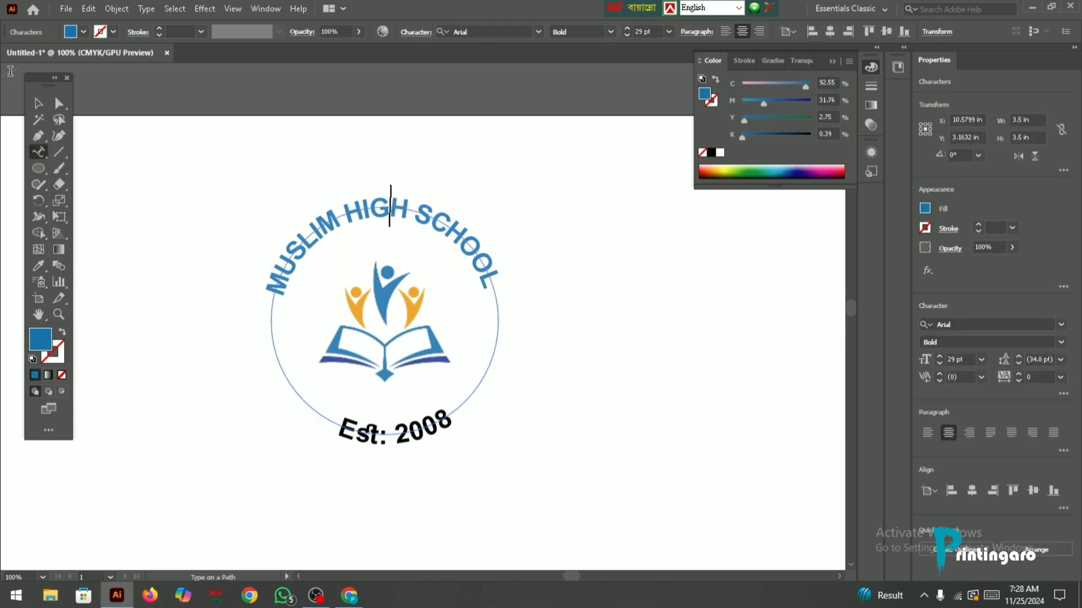
key("Escape")
left_click(278, 152)
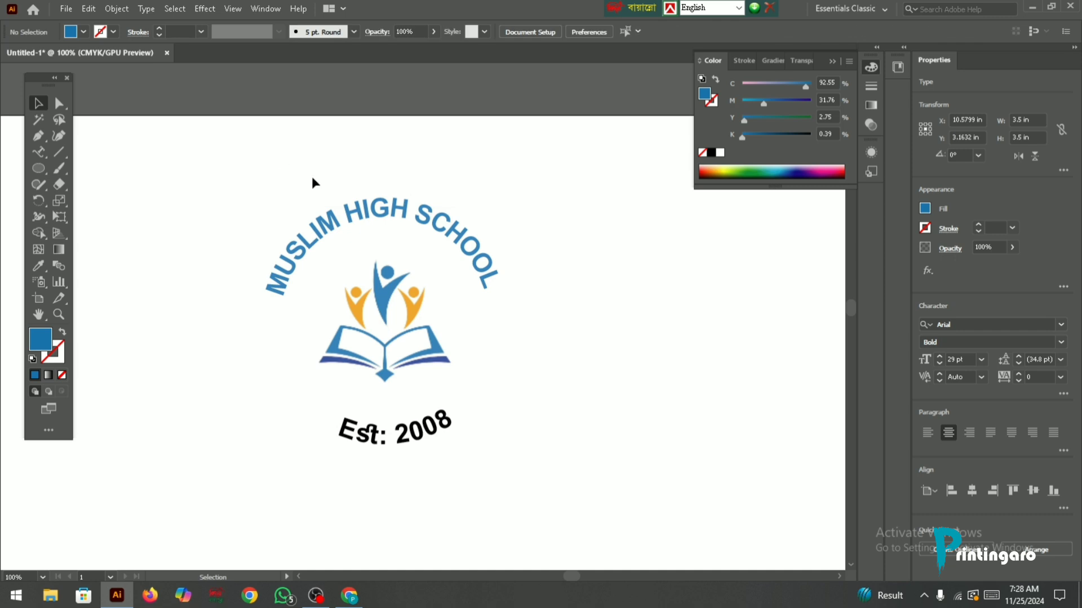
Draw a five-pointed star about 2 in wide in the empty area to the lower left of the emblem and remove its fill
scroll(312, 177, "down", 3)
left_click(39, 152)
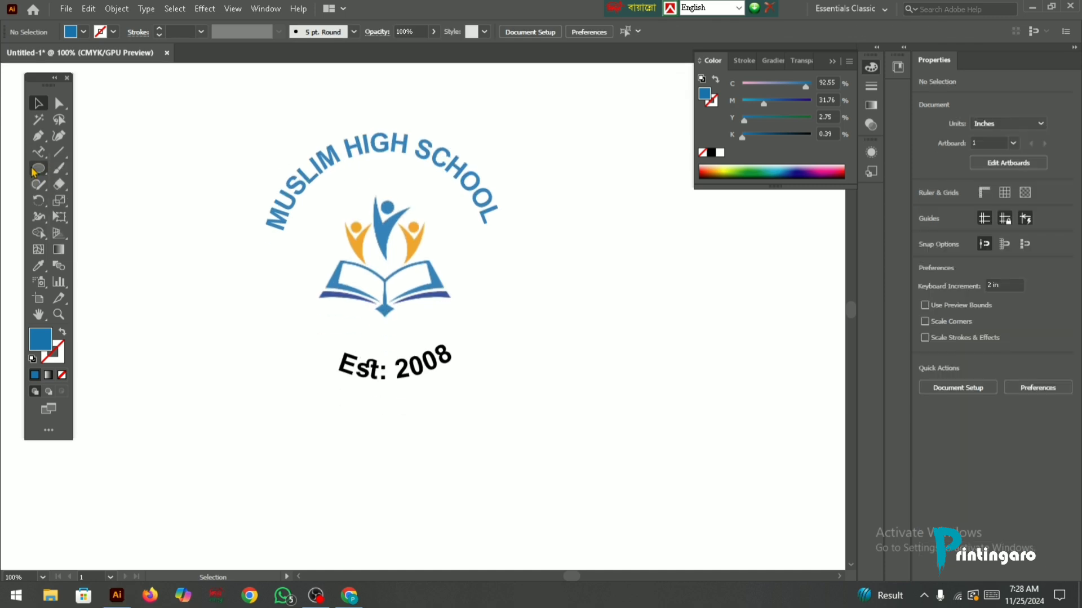
left_click(38, 168)
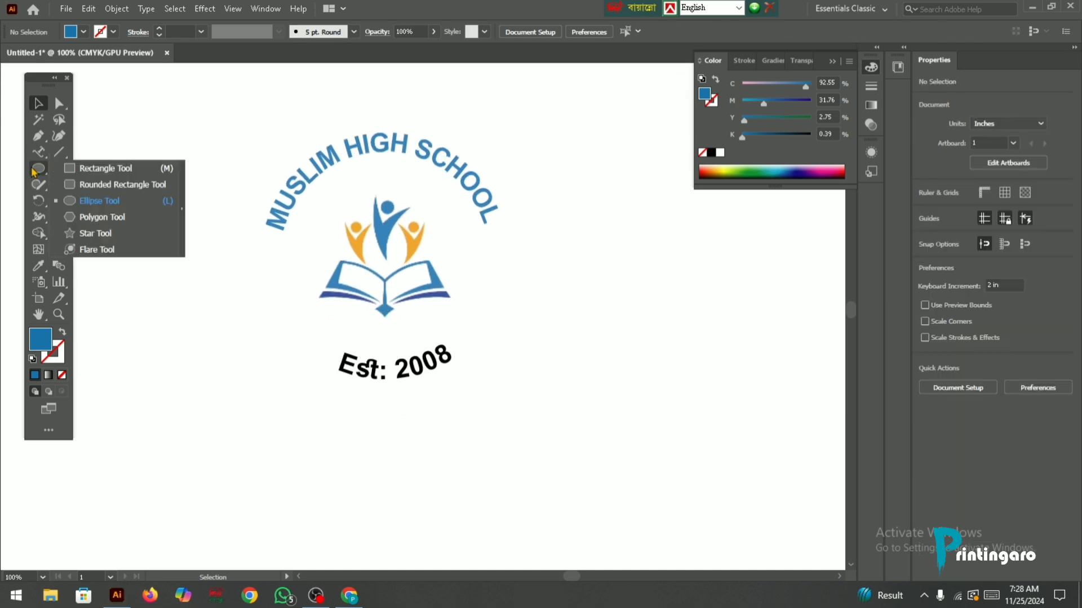
left_click(93, 233)
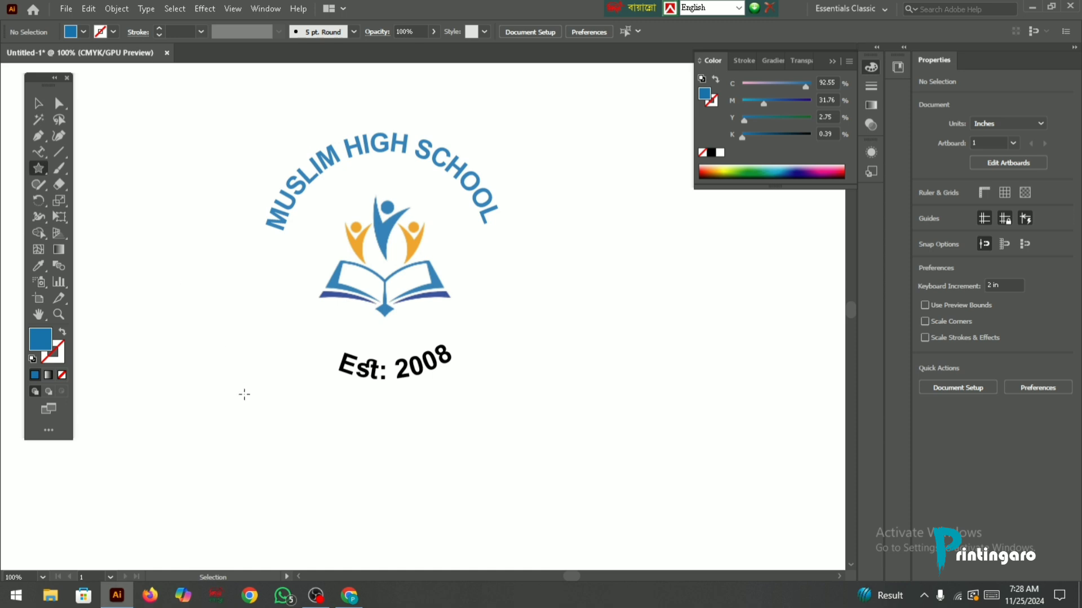
left_click_drag(188, 364, 222, 427)
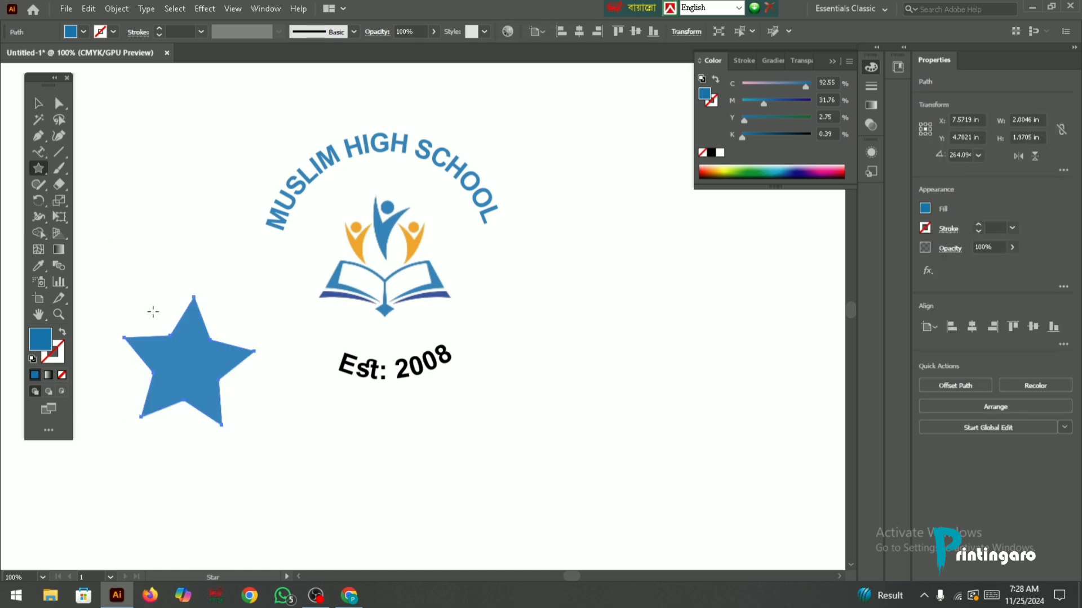
left_click(63, 376)
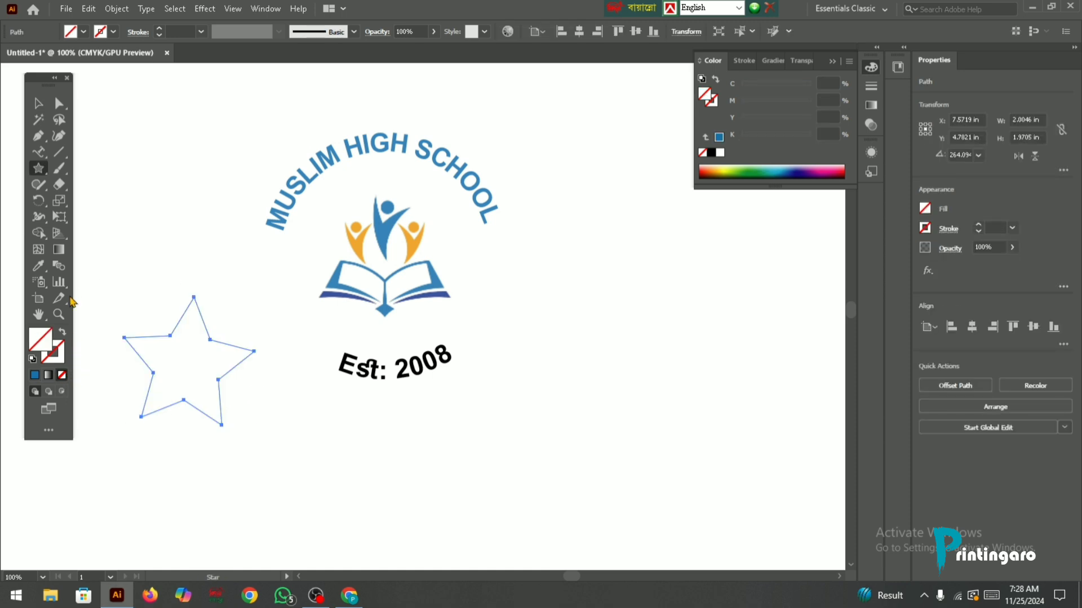
Turn the star's outline into a text path filled with the placeholder text, then deselect it
left_click(38, 152)
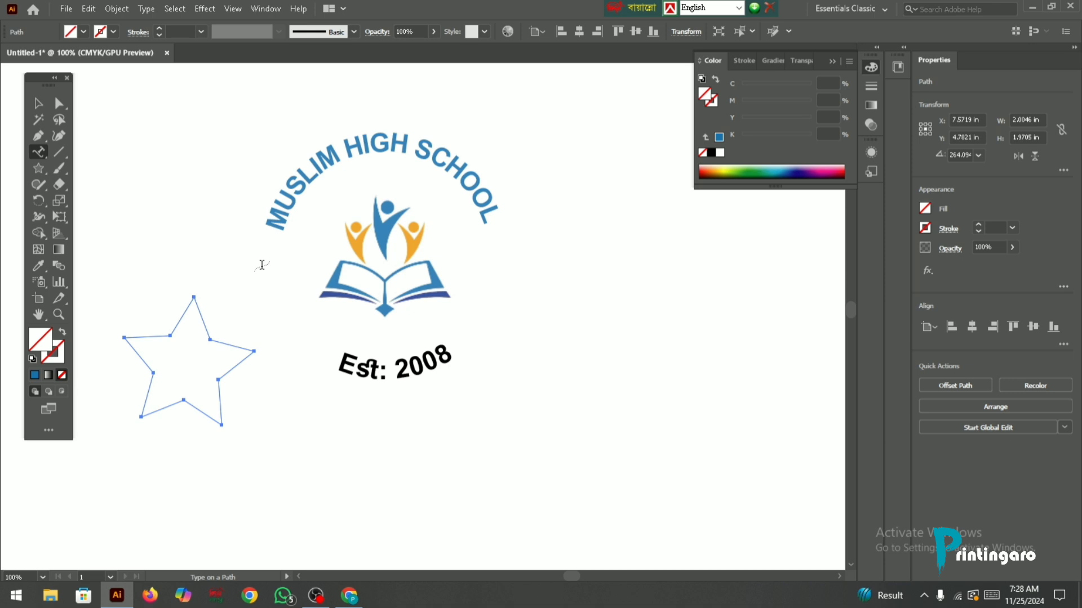
left_click(192, 310)
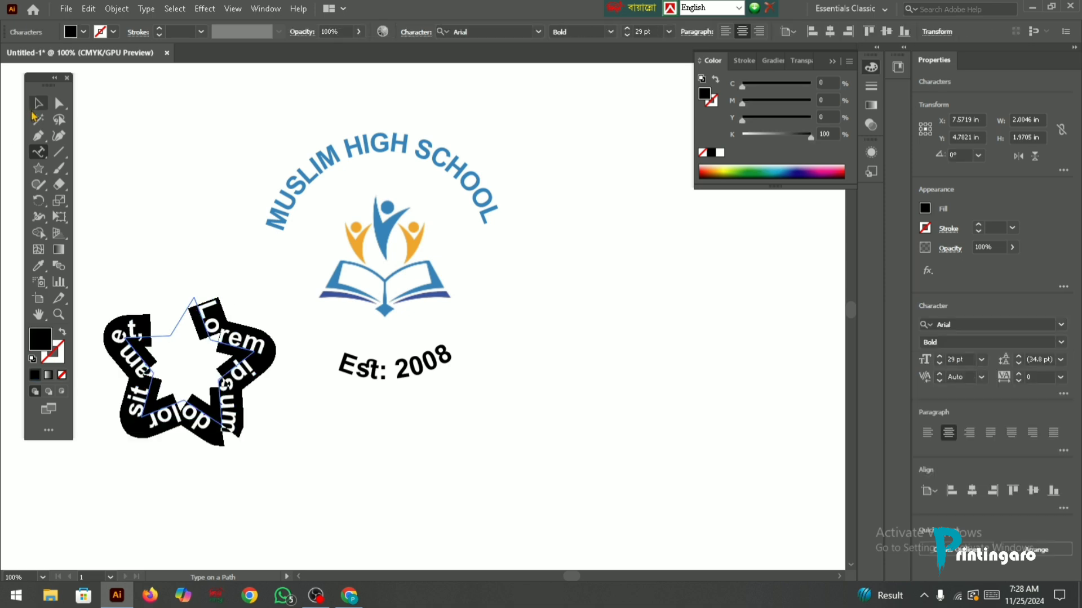
left_click(37, 104)
left_click(160, 181)
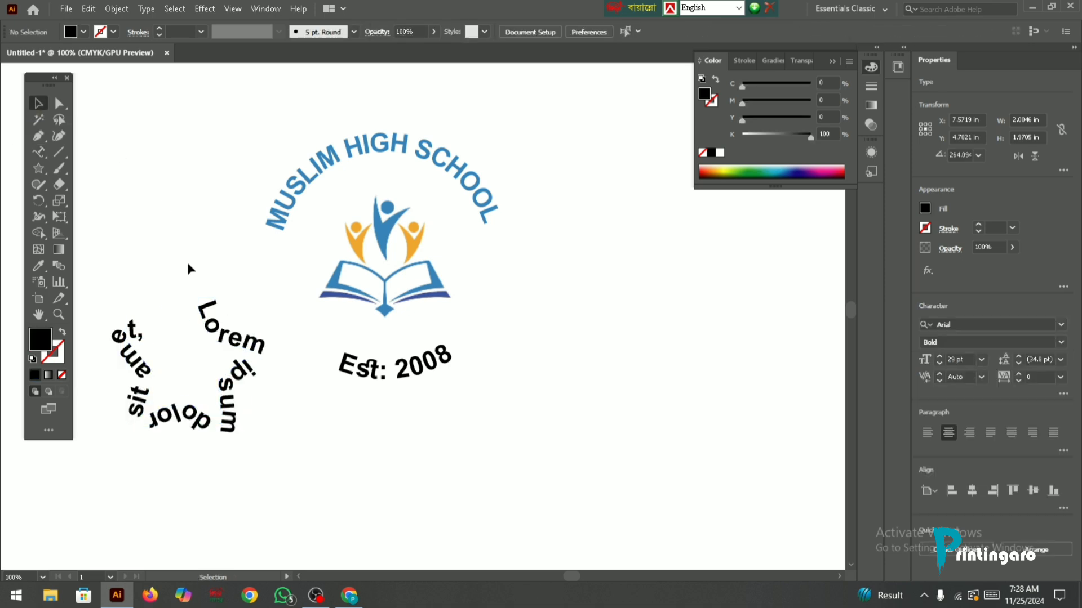
Reduce the star text's font size to 19 pt and deselect it
left_click(133, 337)
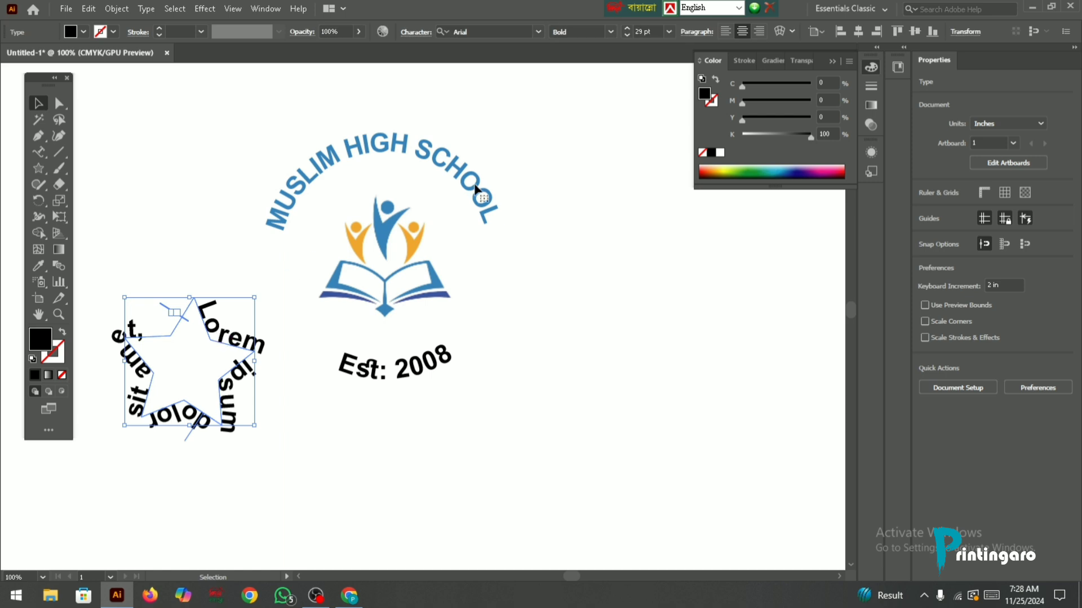
left_click(626, 35)
left_click(627, 36)
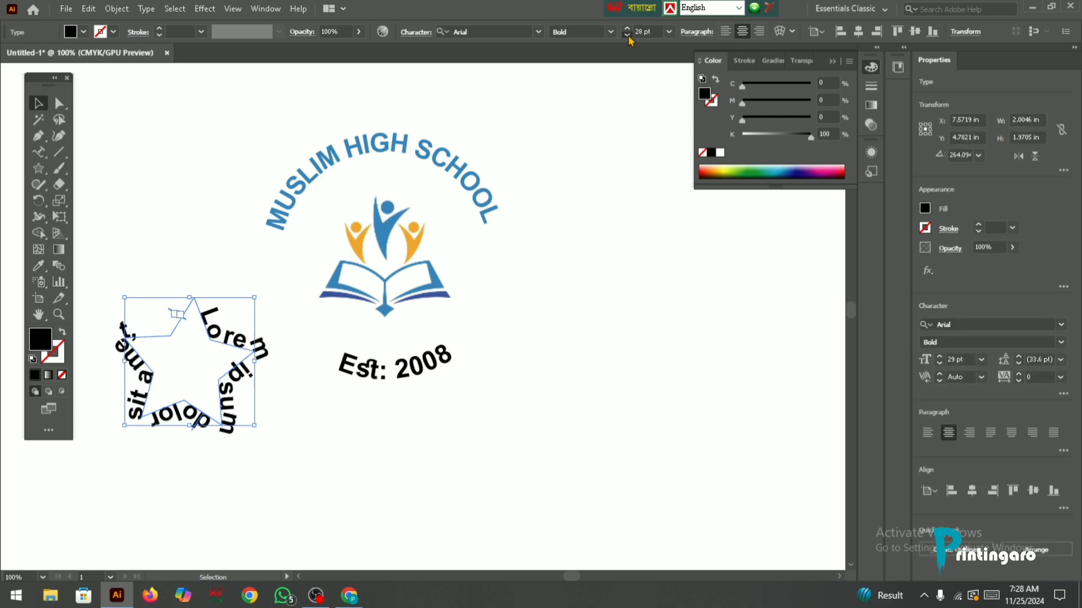
left_click(627, 36)
left_click(627, 35)
left_click(627, 35)
left_click(627, 35)
left_click(627, 36)
left_click(627, 35)
left_click(626, 36)
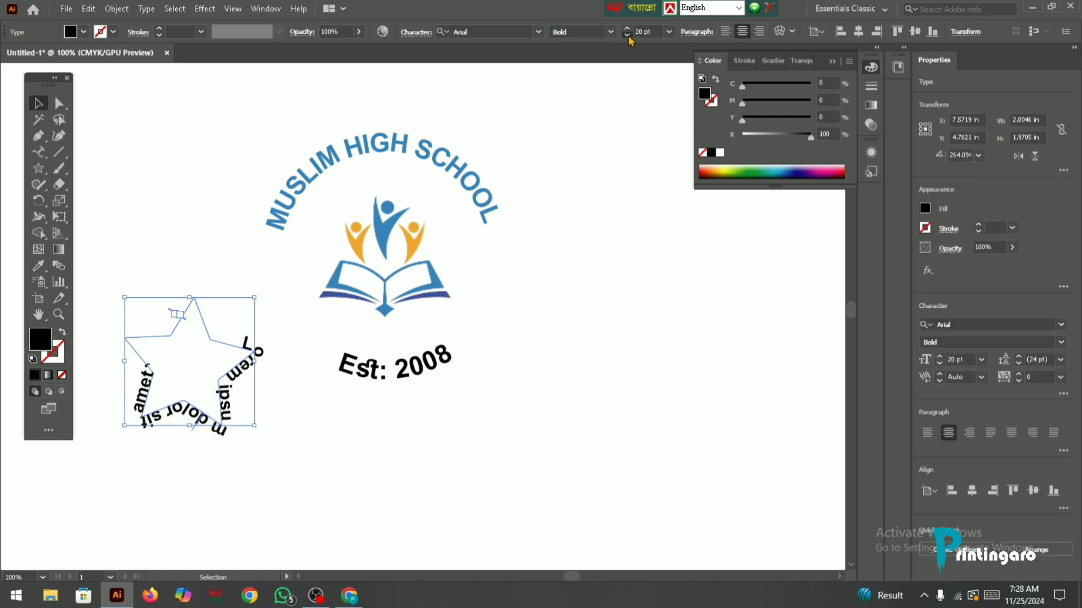
left_click(627, 36)
left_click(145, 186)
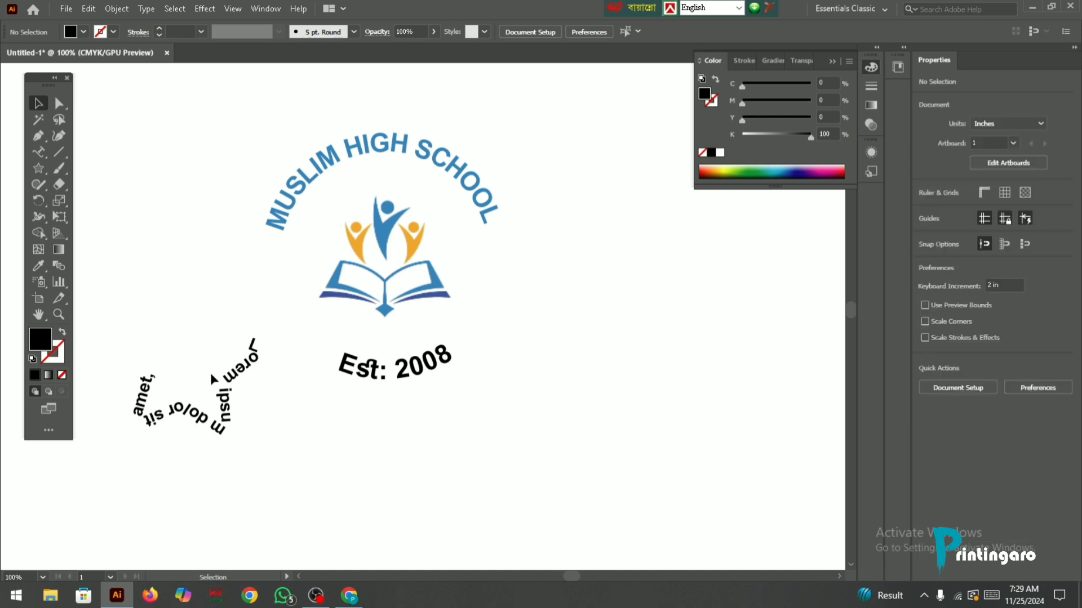
Copy the star's placeholder text and paste it again on the same path to fill the outline, then deselect it
left_click(244, 377)
triple_click(244, 378)
key("ctrl+c")
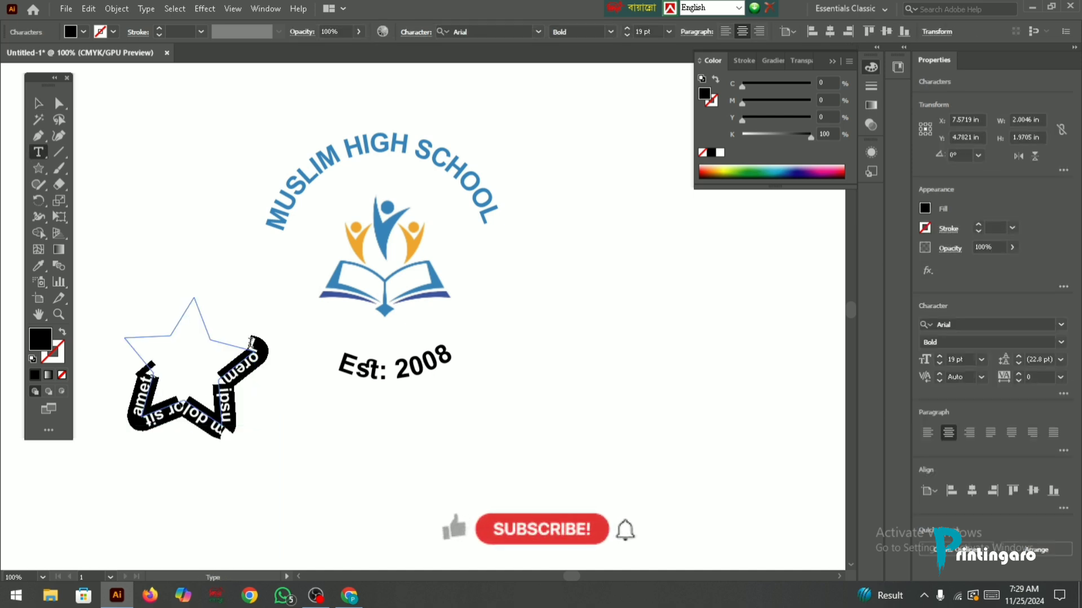
left_click(251, 341)
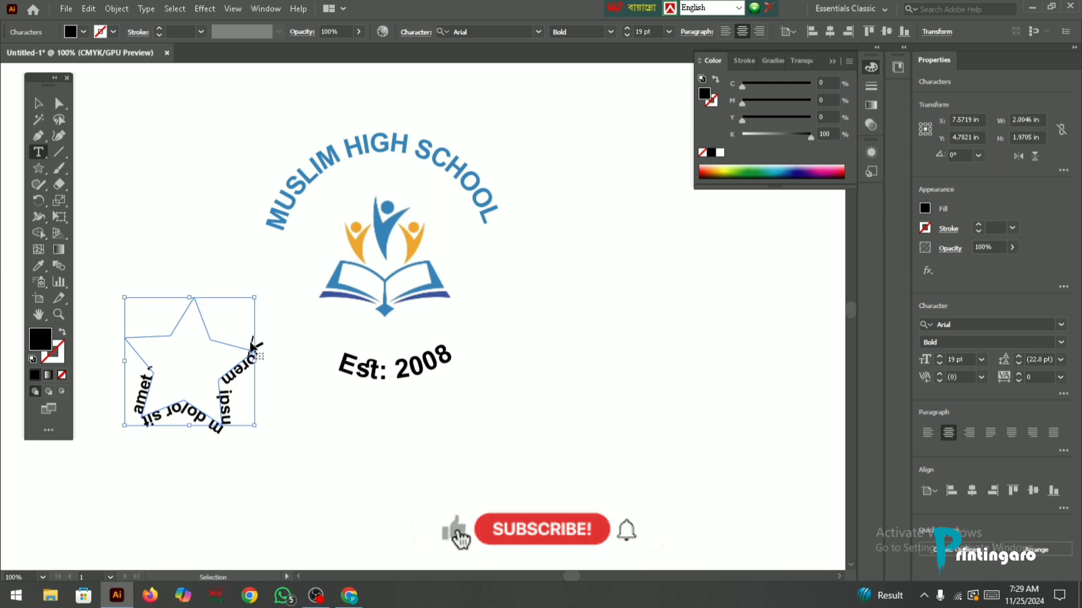
key("ctrl+v")
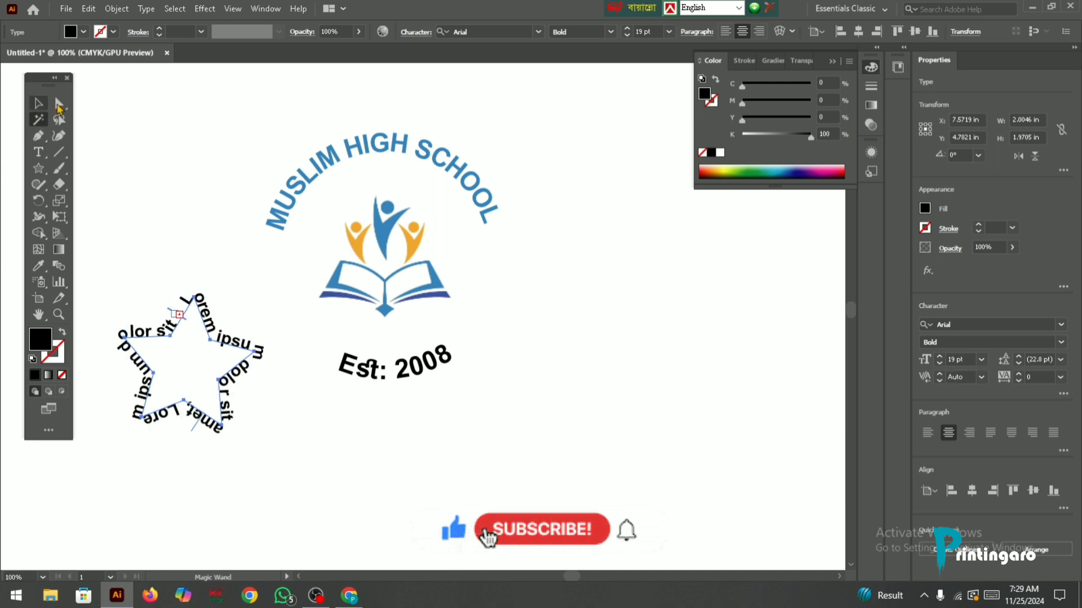
left_click(37, 103)
left_click(143, 167)
left_click_drag(143, 167, 241, 143)
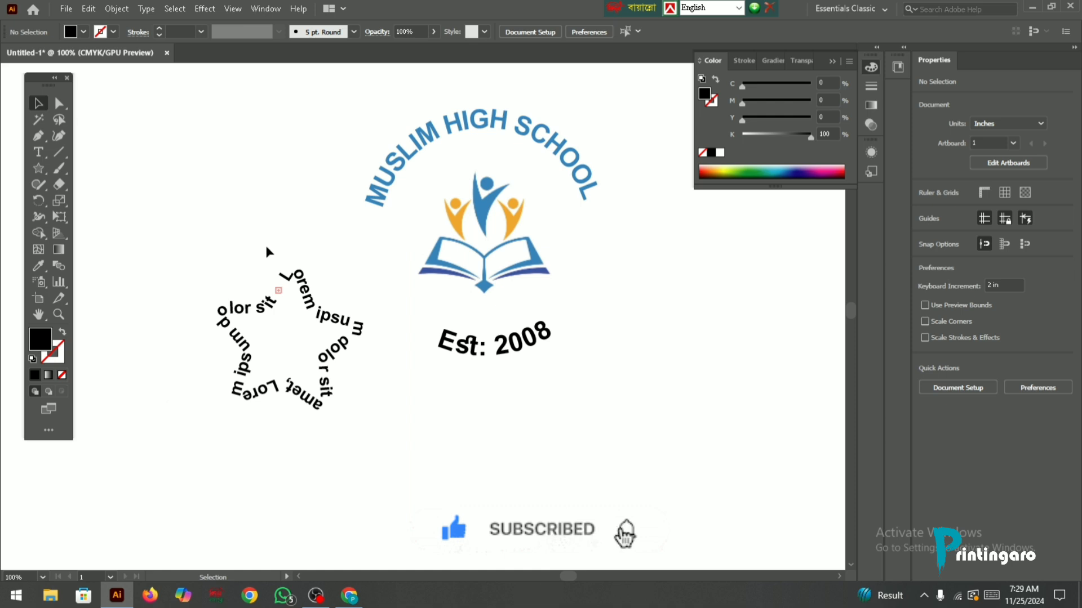
Select the emblem's lower "Est: 2008" path text
scroll(261, 244, "up", 1)
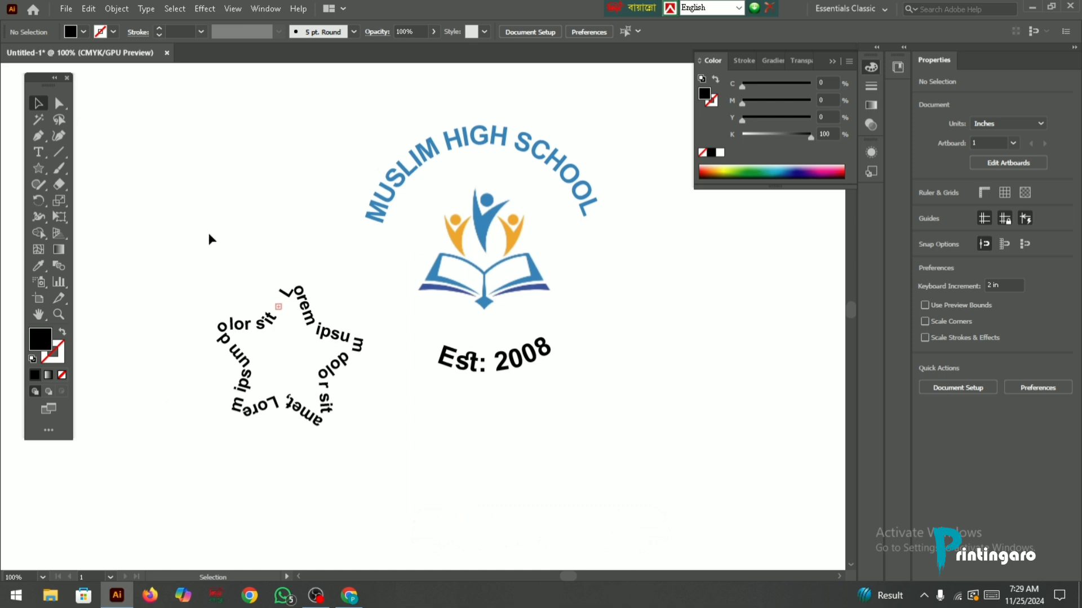
scroll(208, 240, "up", 1)
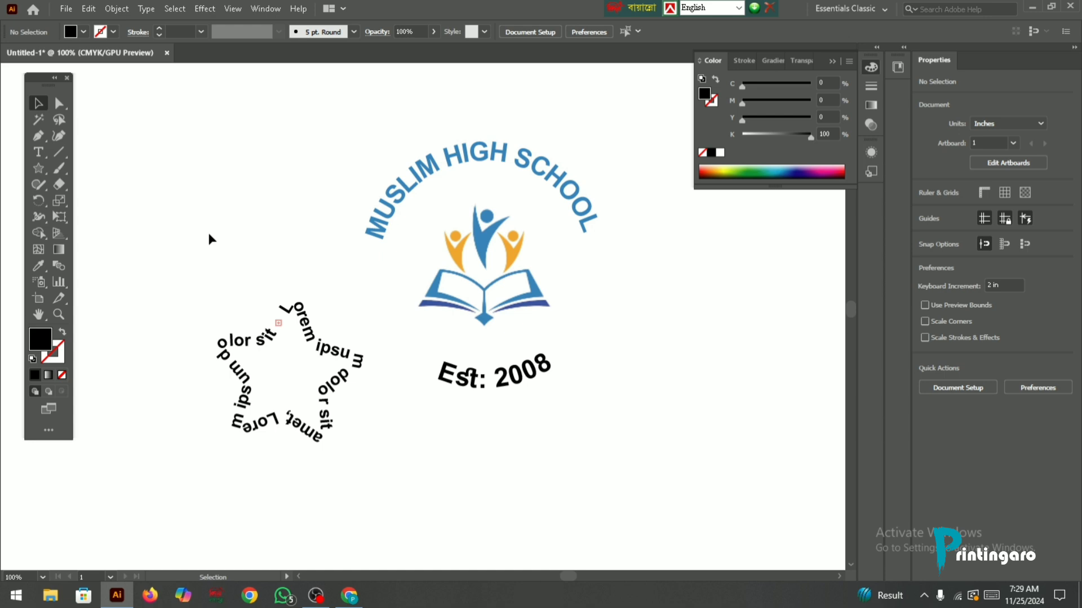
left_click(479, 382)
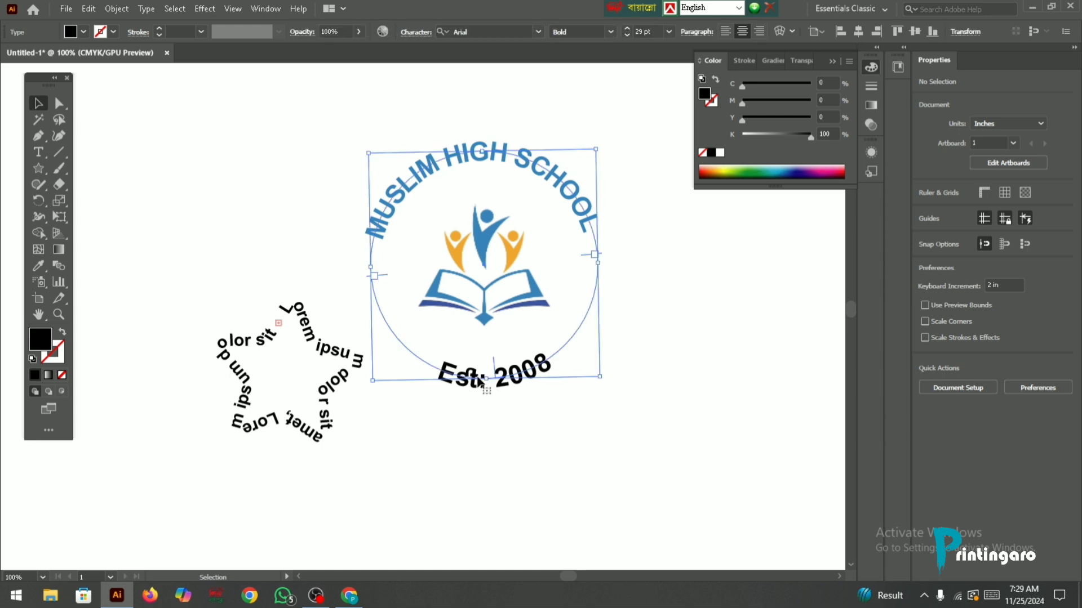